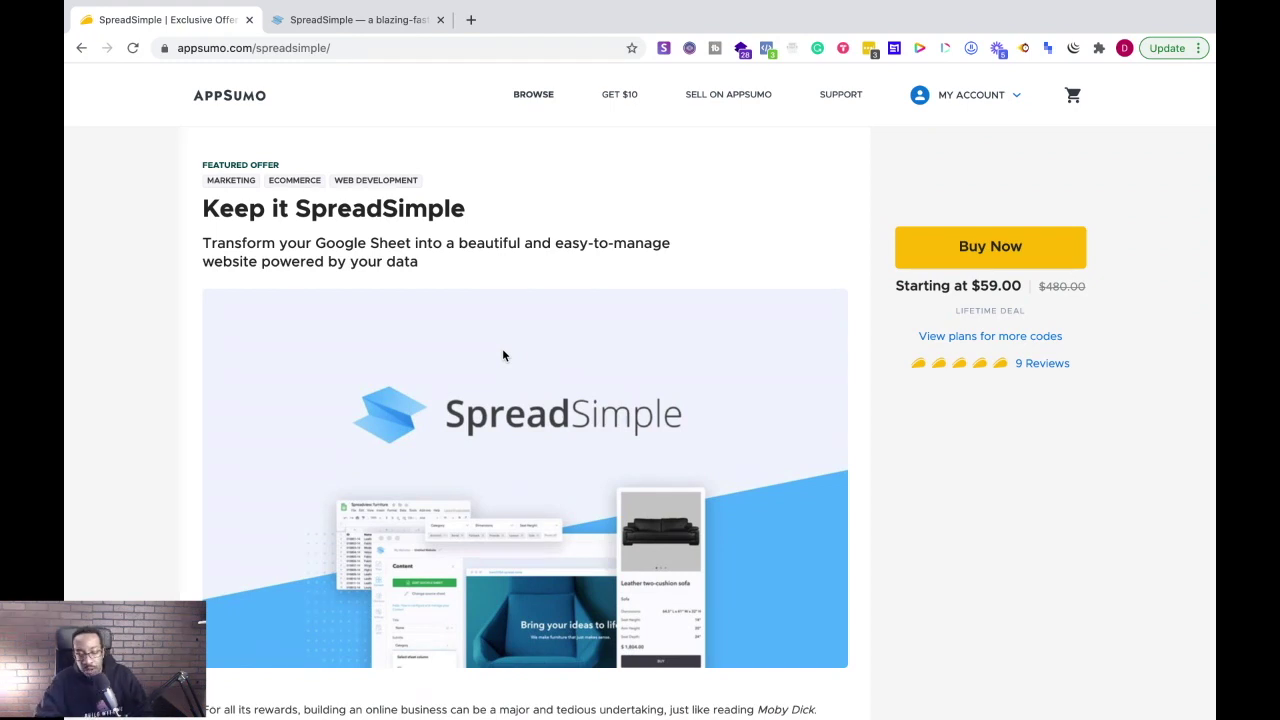
Examine the SpreadSimple offer page on AppSumo, covering its summary, templates, content pages, checkout and item details features
{"action": "scroll", "coordinate": [444, 514], "scroll_direction": "down", "scroll_amount": 7}
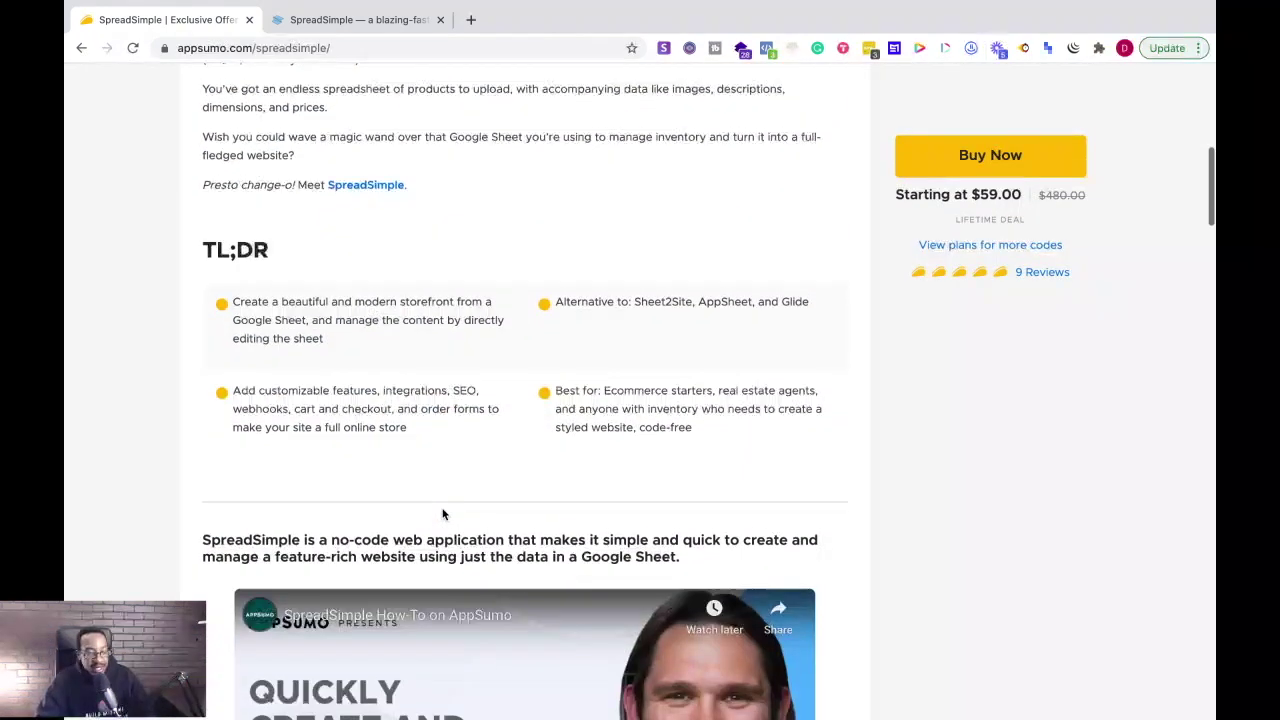
{"action": "scroll", "coordinate": [444, 514], "scroll_direction": "down", "scroll_amount": 10}
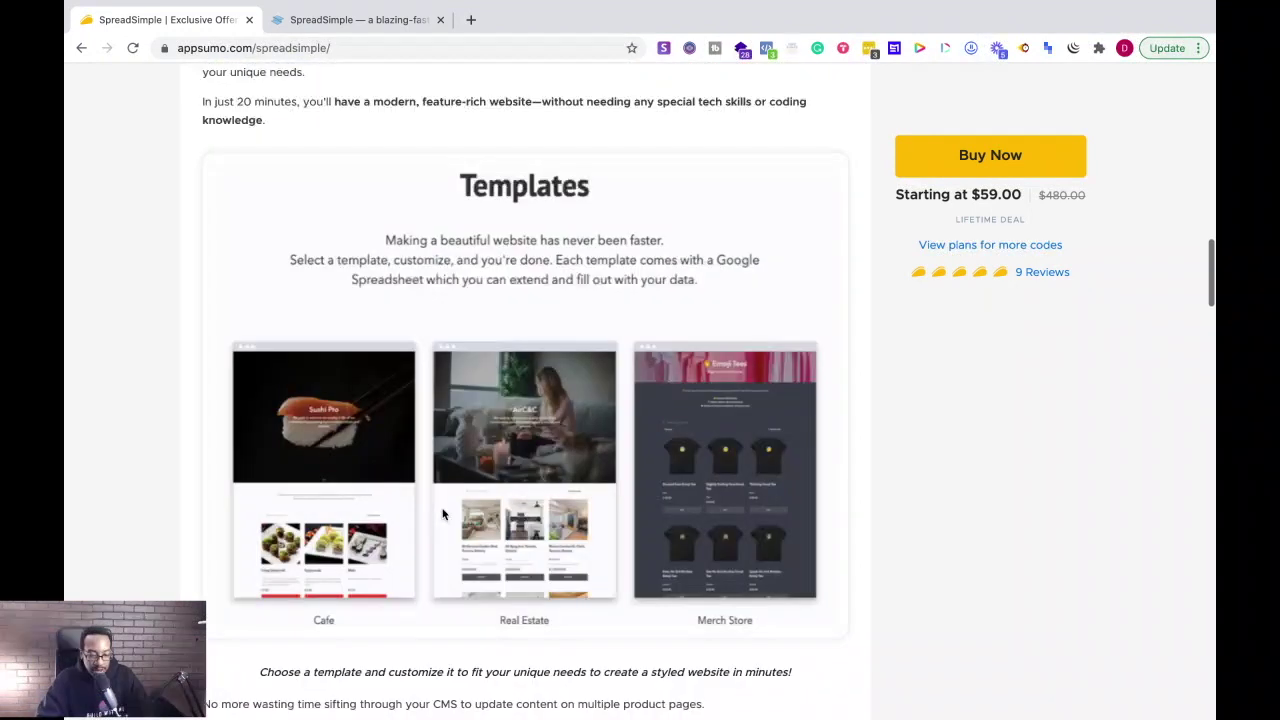
{"action": "scroll", "coordinate": [444, 514], "scroll_direction": "down", "scroll_amount": 4}
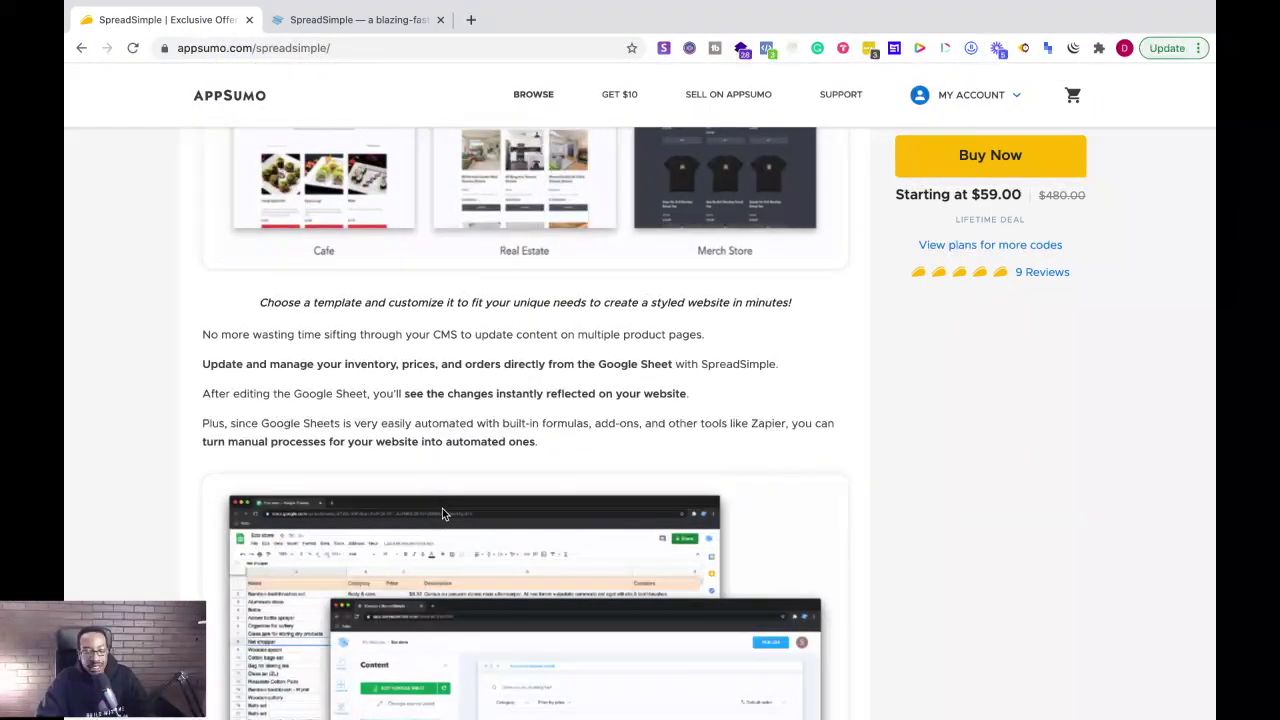
{"action": "scroll", "coordinate": [442, 514], "scroll_direction": "down", "scroll_amount": 11}
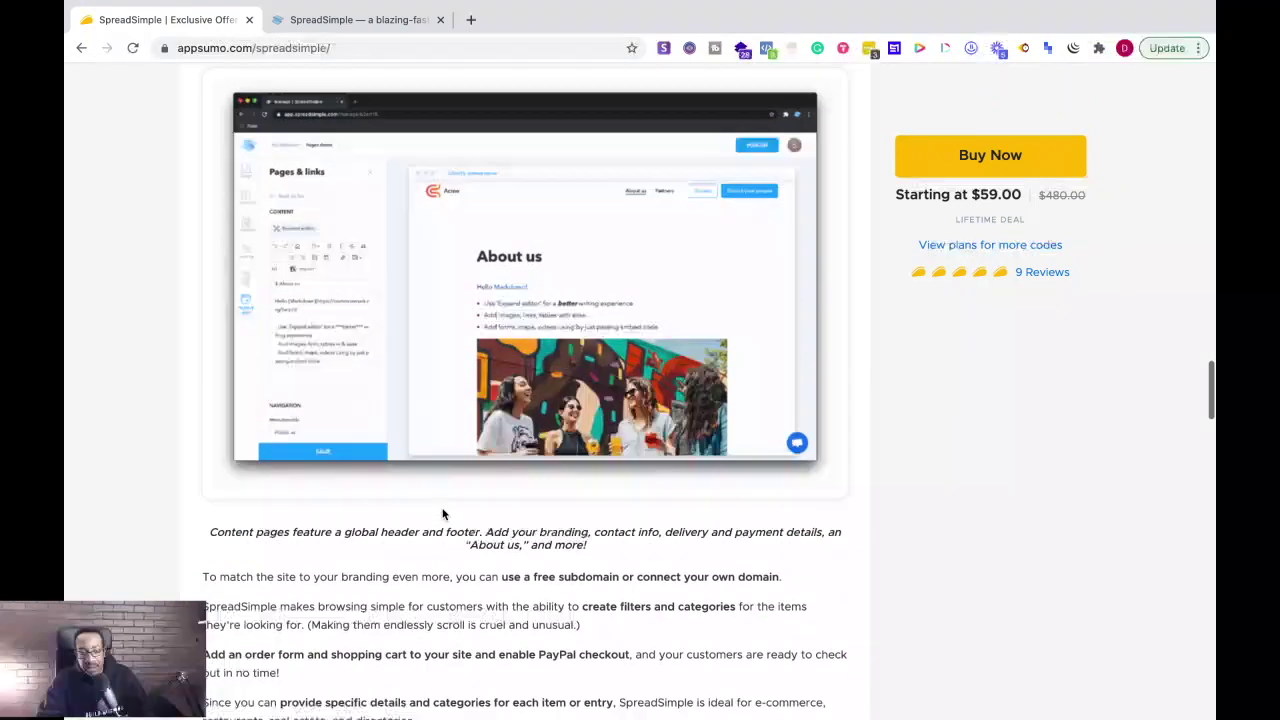
{"action": "scroll", "coordinate": [443, 514], "scroll_direction": "down", "scroll_amount": 5}
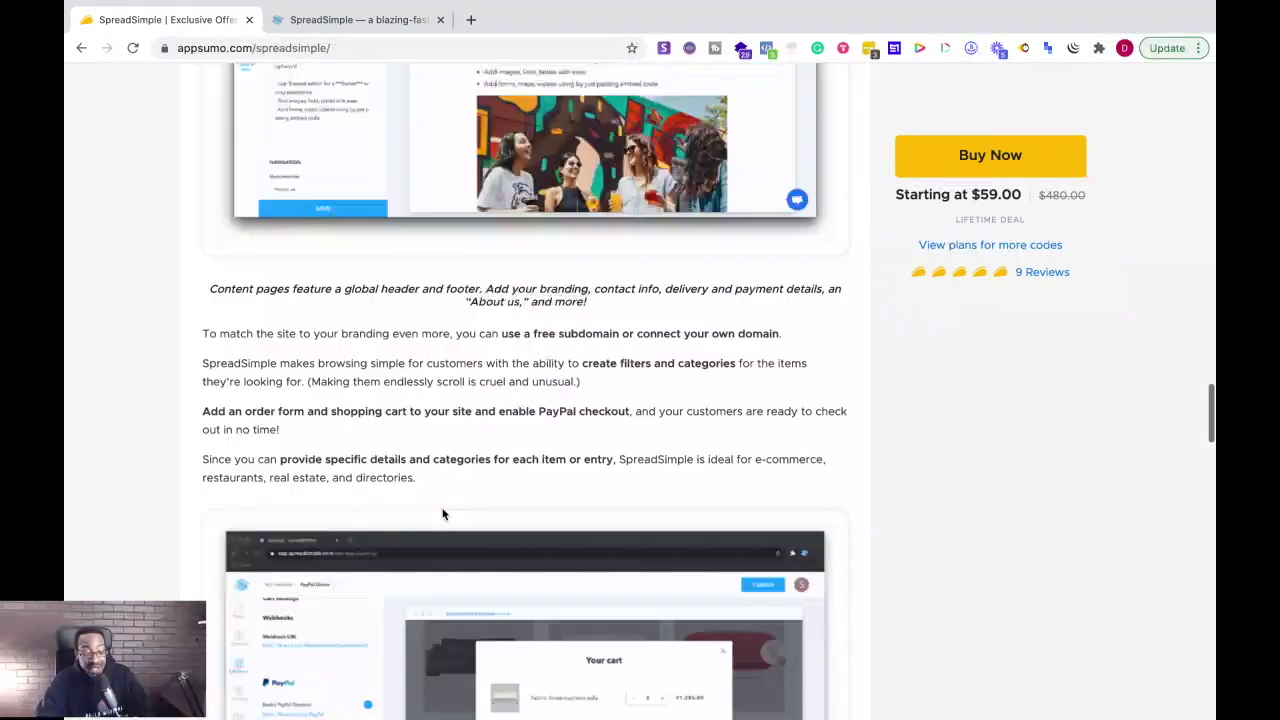
{"action": "scroll", "coordinate": [442, 514], "scroll_direction": "down", "scroll_amount": 7}
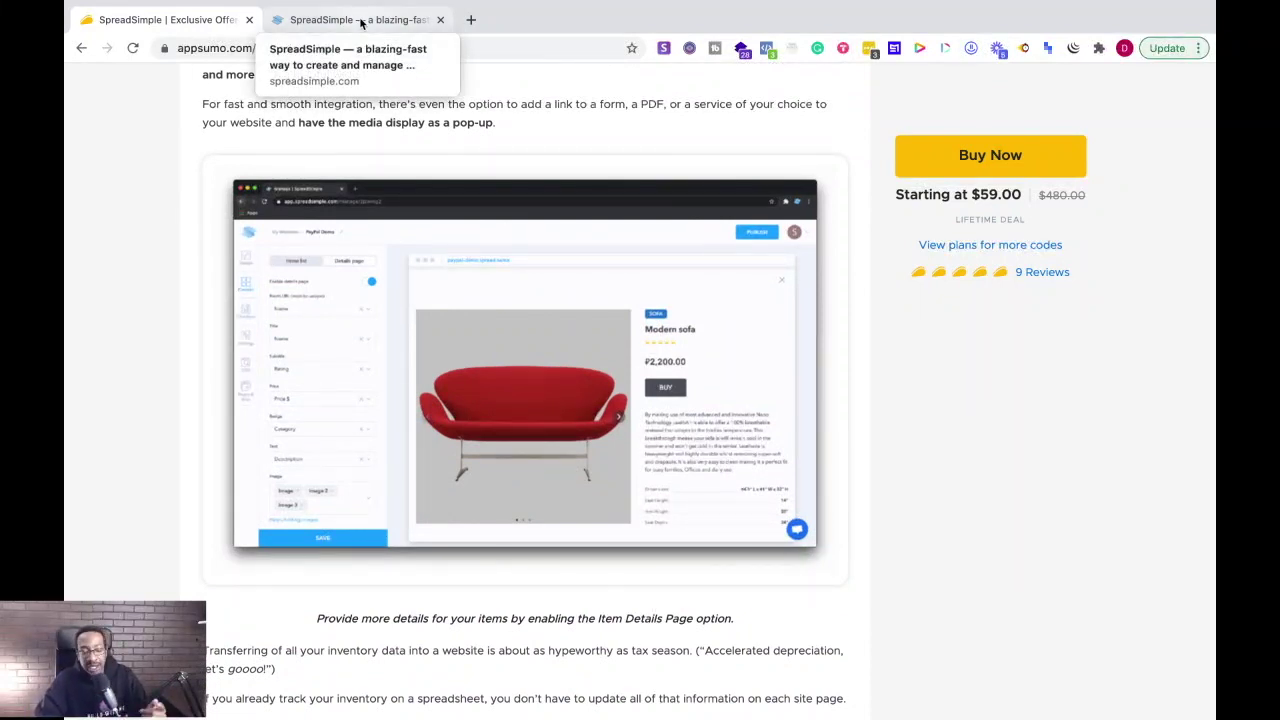
Switch to the SpreadSimple site, open the dashboard and start creating a new website
{"action": "left_click", "coordinate": [361, 23]}
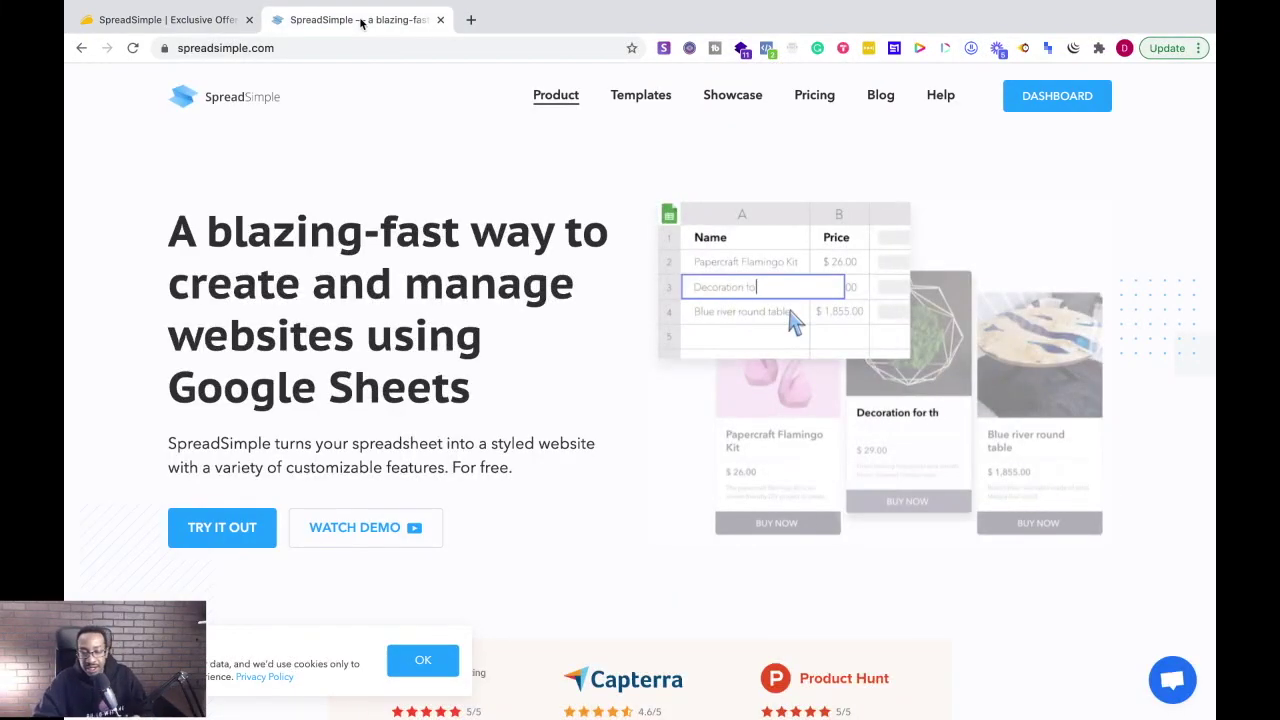
{"action": "left_click", "coordinate": [1082, 104]}
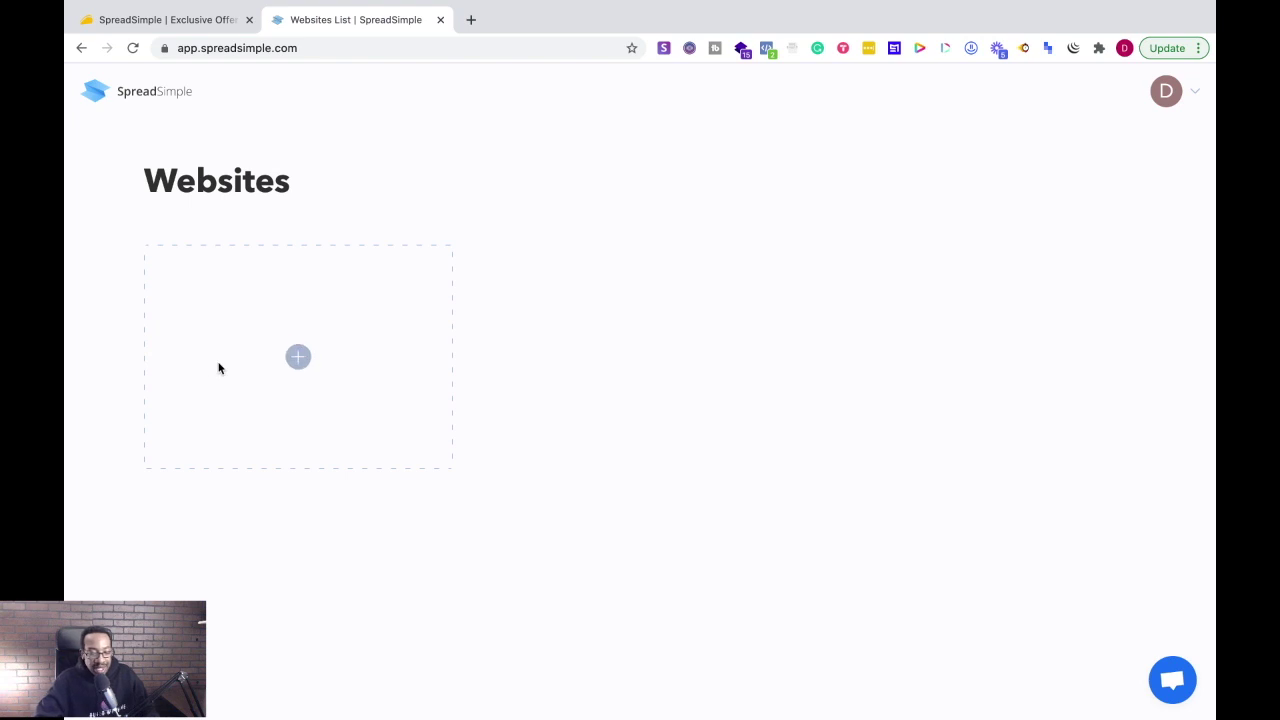
{"action": "left_click", "coordinate": [290, 374]}
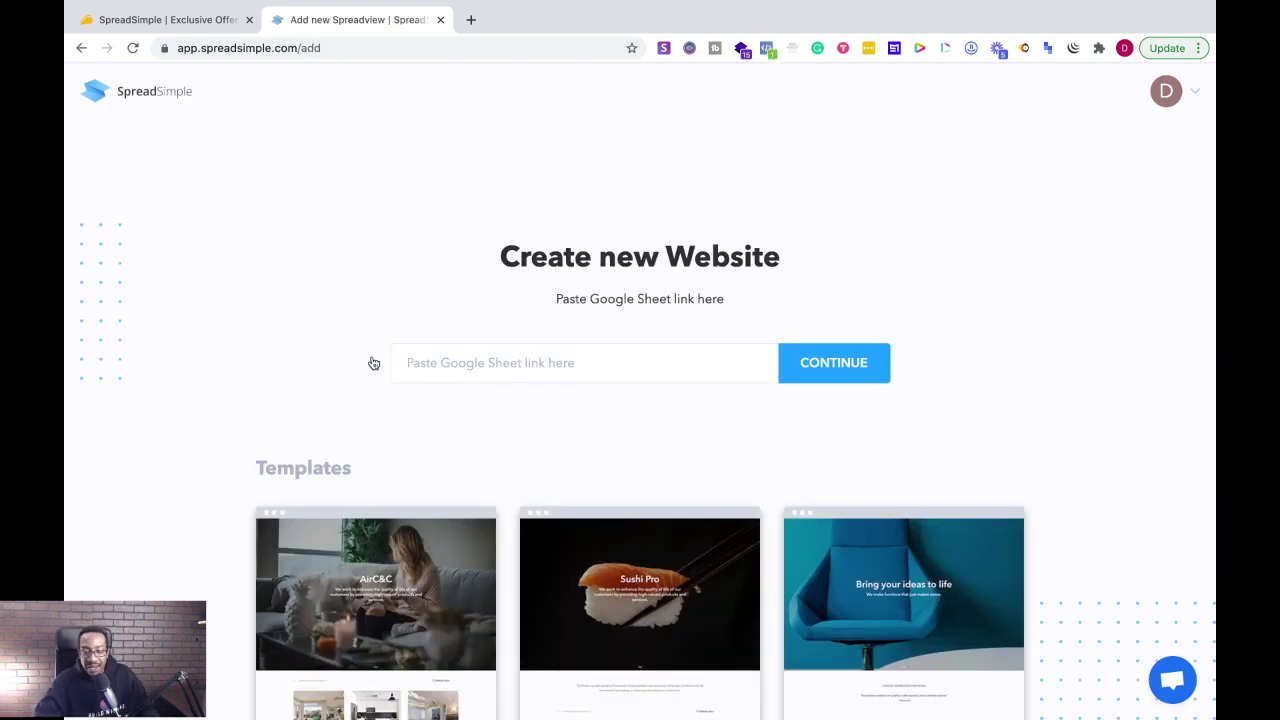
Browse the available website templates and open the live demo of the Job Board template
{"action": "scroll", "coordinate": [372, 362], "scroll_direction": "down", "scroll_amount": 4}
{"action": "scroll", "coordinate": [372, 362], "scroll_direction": "up", "scroll_amount": 1}
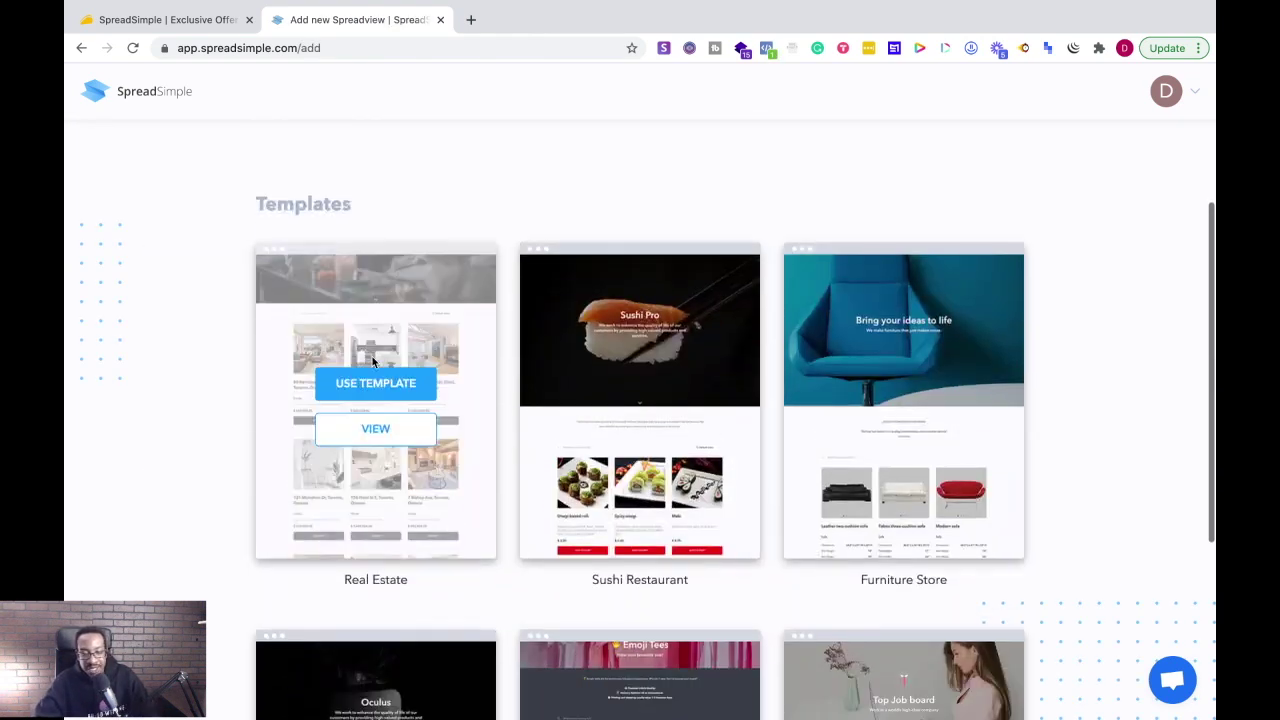
{"action": "scroll", "coordinate": [372, 362], "scroll_direction": "down", "scroll_amount": 3}
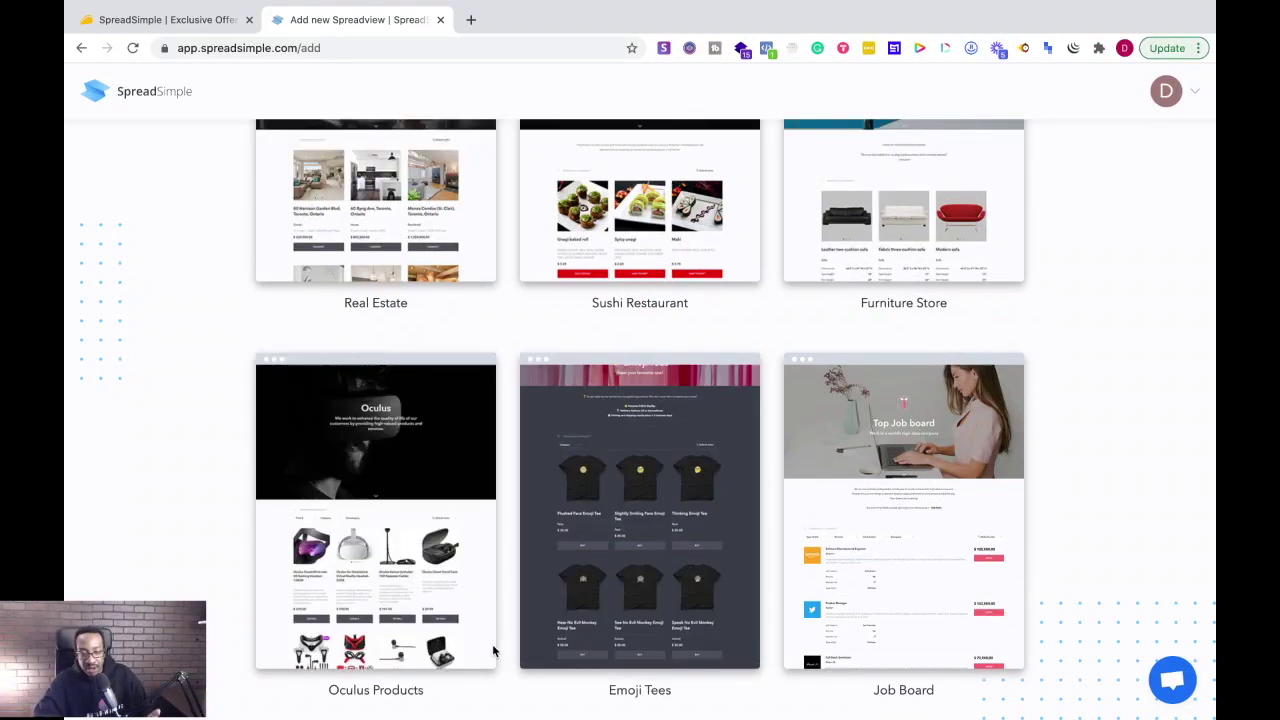
{"action": "scroll", "coordinate": [492, 644], "scroll_direction": "up", "scroll_amount": 4}
{"action": "scroll", "coordinate": [598, 644], "scroll_direction": "down", "scroll_amount": 4}
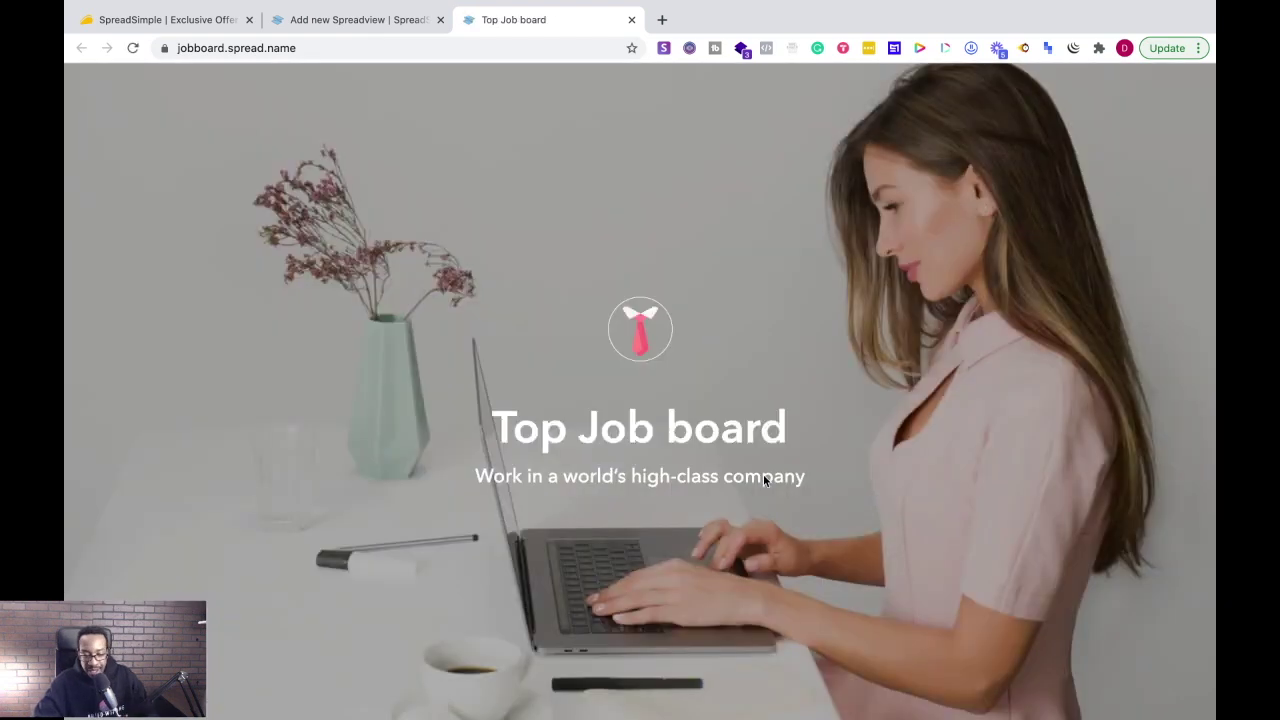
Examine the Job Board demo from its intro text and filters down to the end of the job listings
{"action": "scroll", "coordinate": [723, 448], "scroll_direction": "down", "scroll_amount": 2}
{"action": "scroll", "coordinate": [723, 449], "scroll_direction": "down", "scroll_amount": 10}
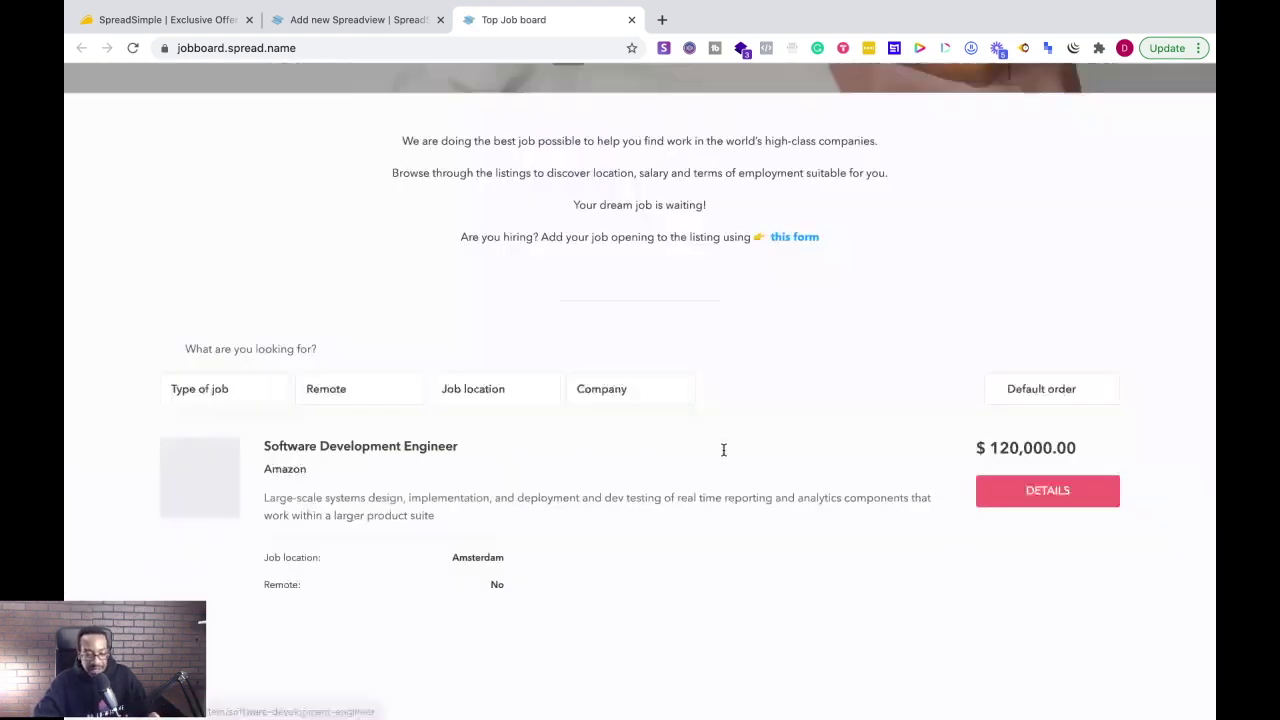
{"action": "scroll", "coordinate": [723, 450], "scroll_direction": "down", "scroll_amount": 8}
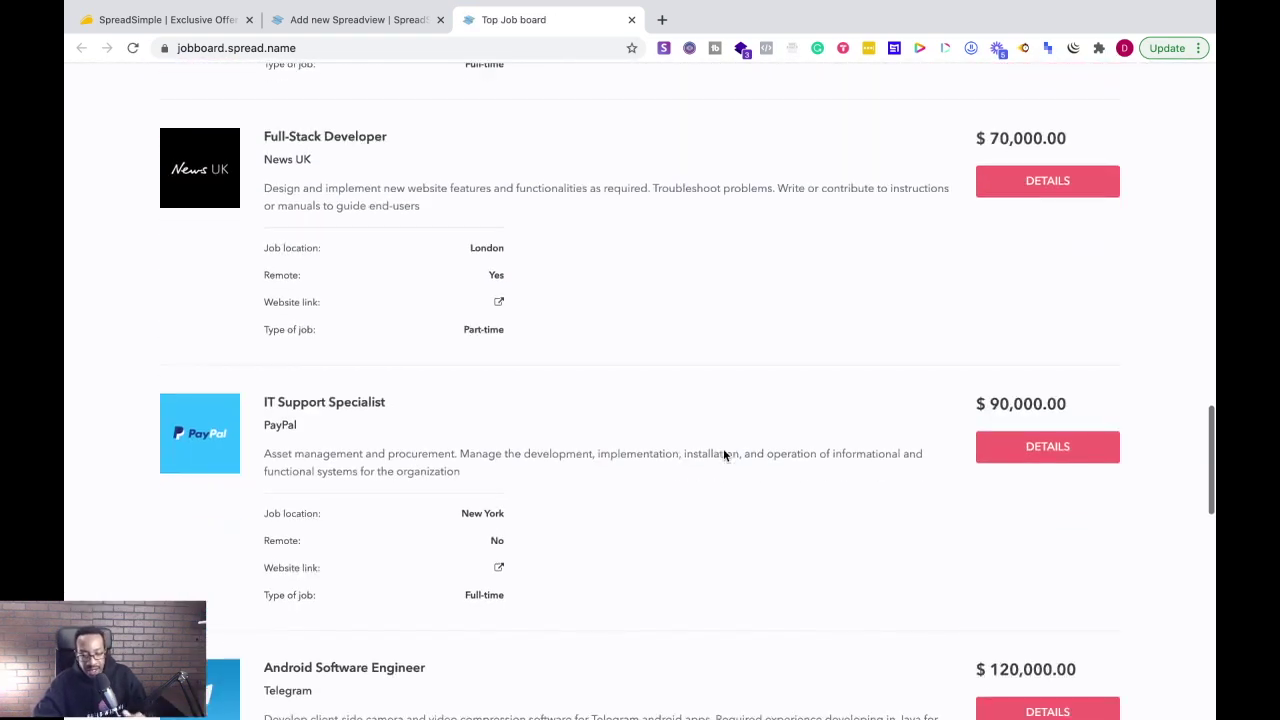
{"action": "scroll", "coordinate": [723, 450], "scroll_direction": "down", "scroll_amount": 5}
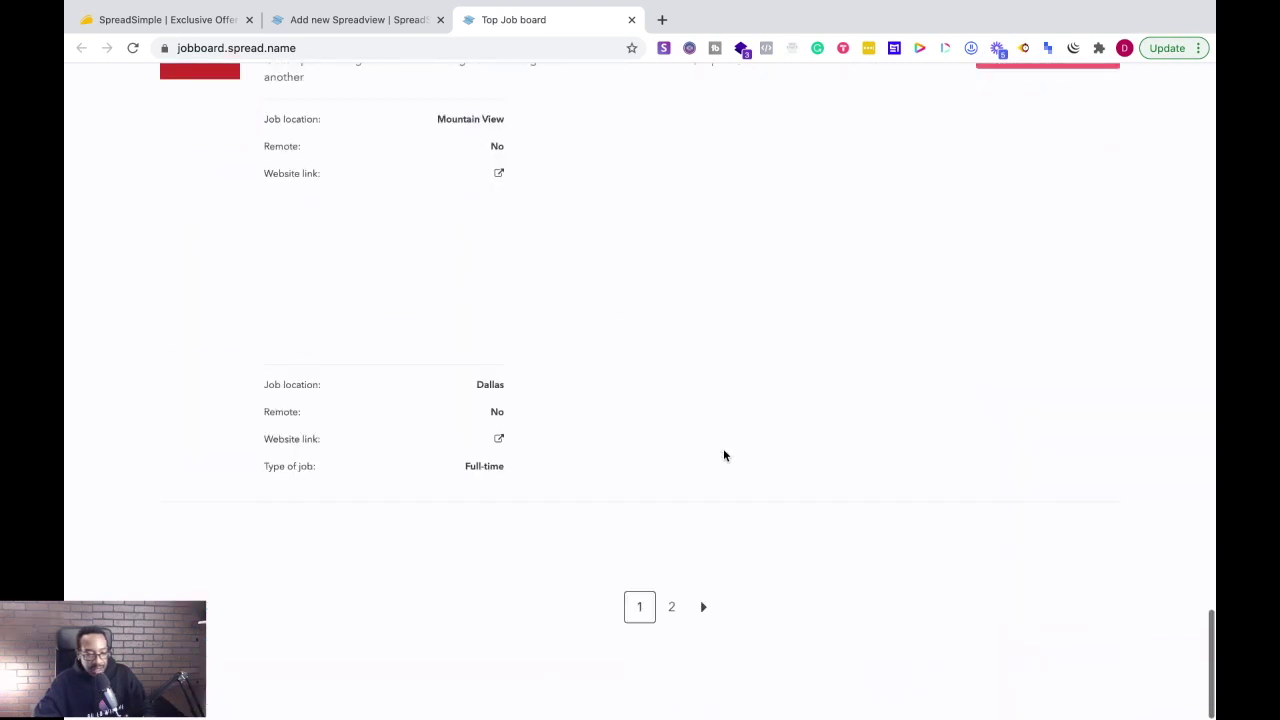
Return to the template gallery and create a new website from the Job Board template
{"action": "left_click", "coordinate": [310, 24]}
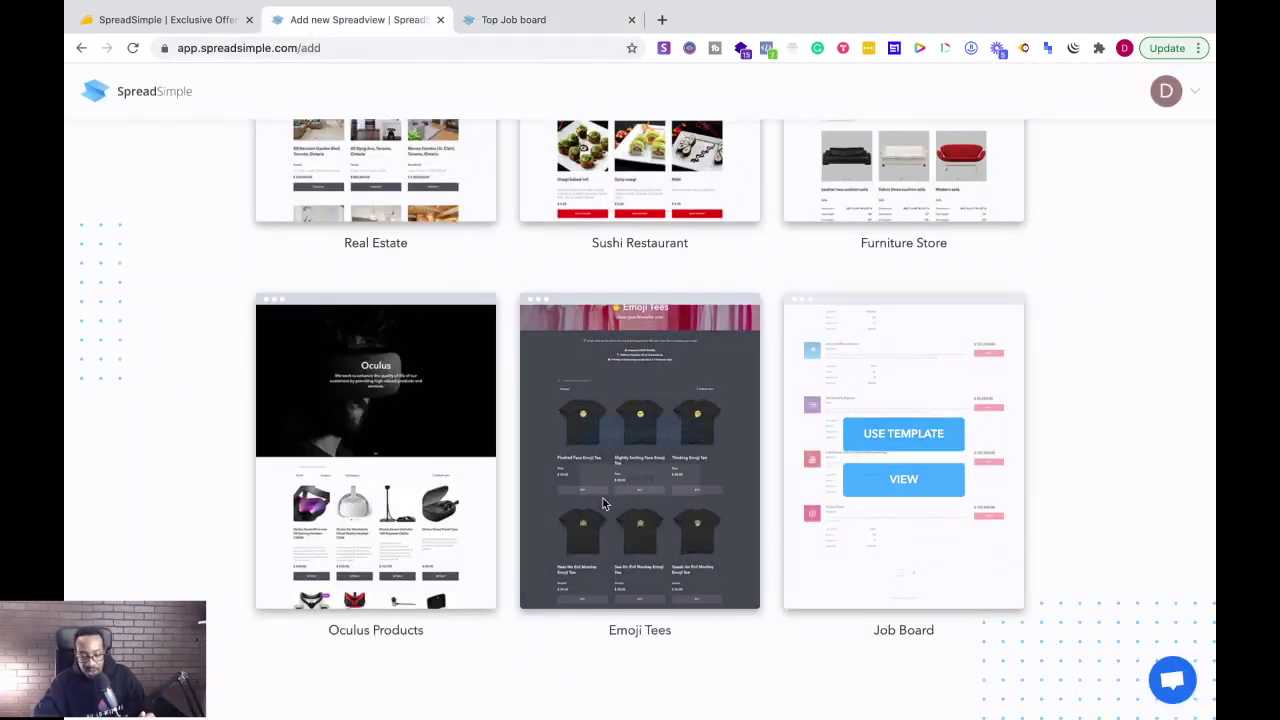
{"action": "left_click", "coordinate": [871, 447]}
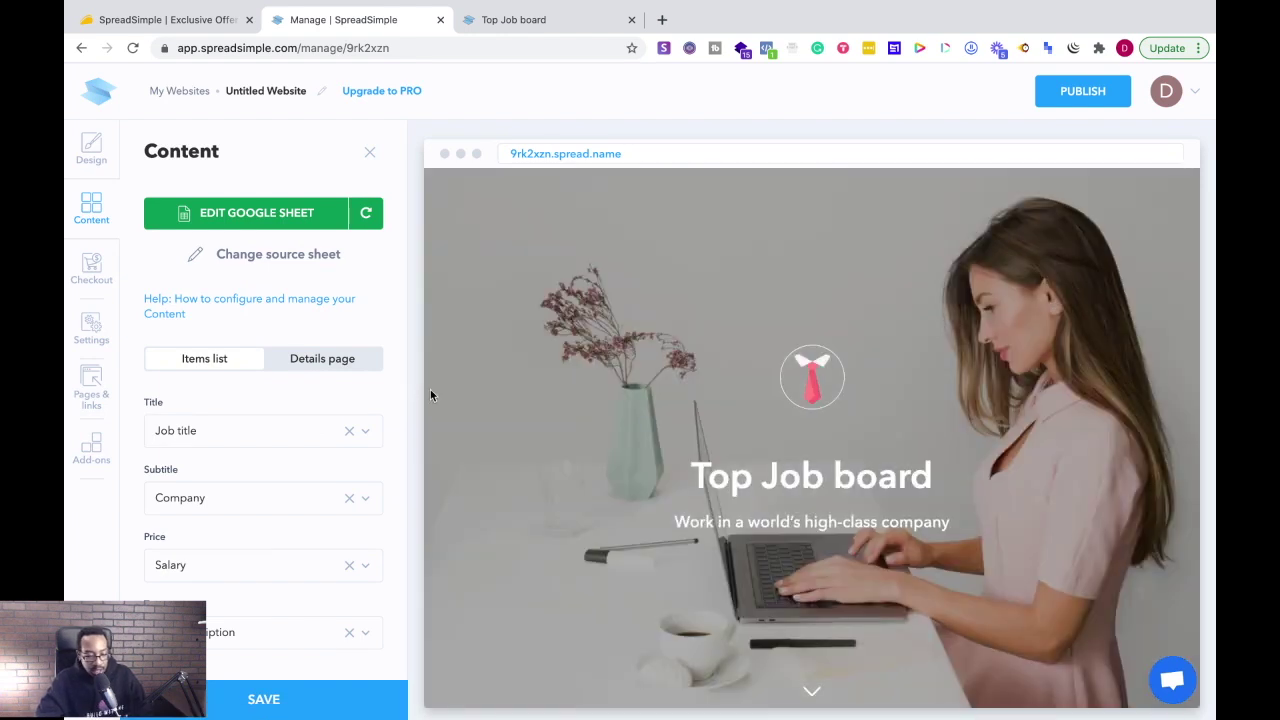
{"action": "scroll", "coordinate": [572, 374], "scroll_direction": "down", "scroll_amount": 5}
{"action": "scroll", "coordinate": [572, 374], "scroll_direction": "up", "scroll_amount": 5}
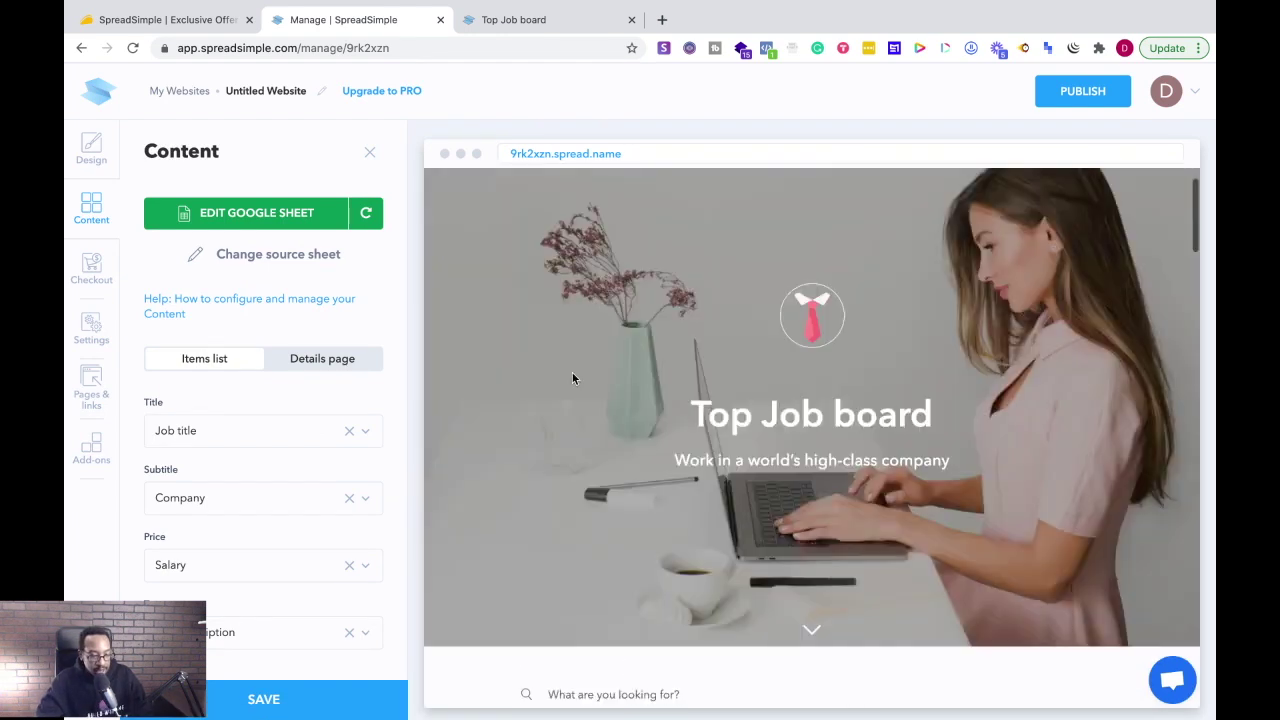
Review the new website's design, content, checkout, general settings, and pages and links options
{"action": "left_click", "coordinate": [90, 153]}
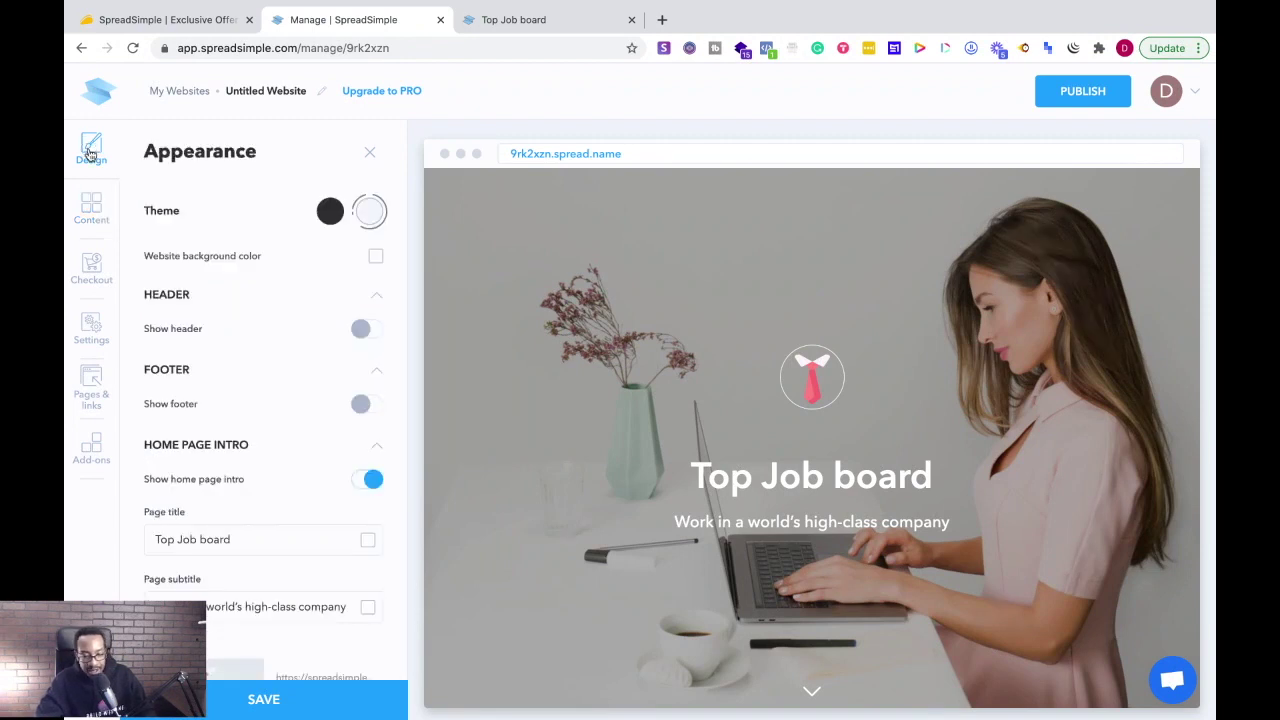
{"action": "left_click", "coordinate": [88, 213]}
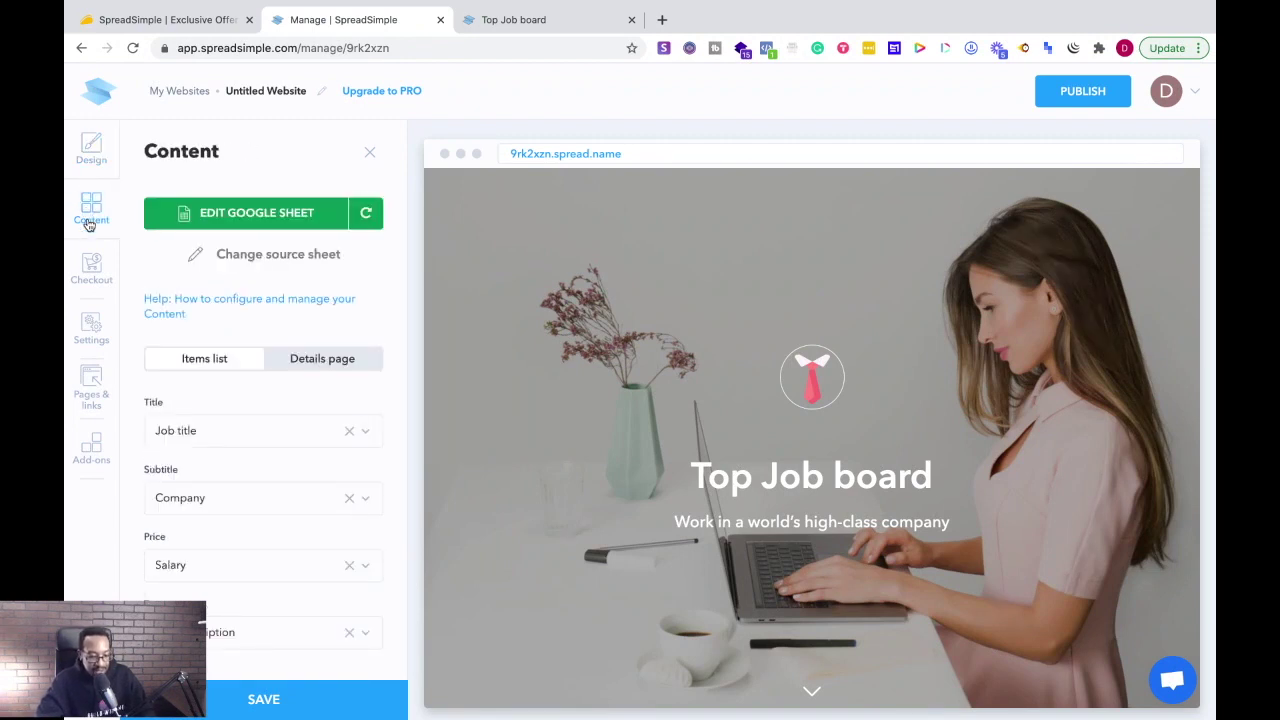
{"action": "left_click", "coordinate": [95, 278]}
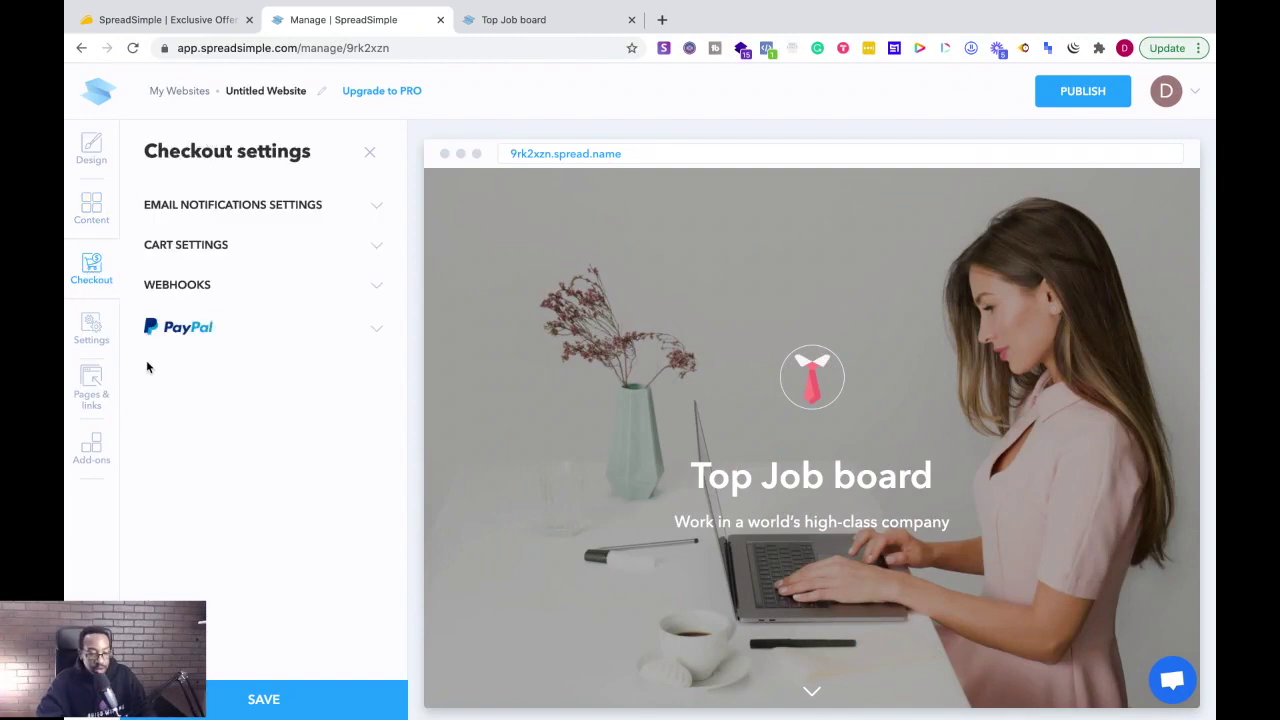
{"action": "left_click", "coordinate": [96, 332]}
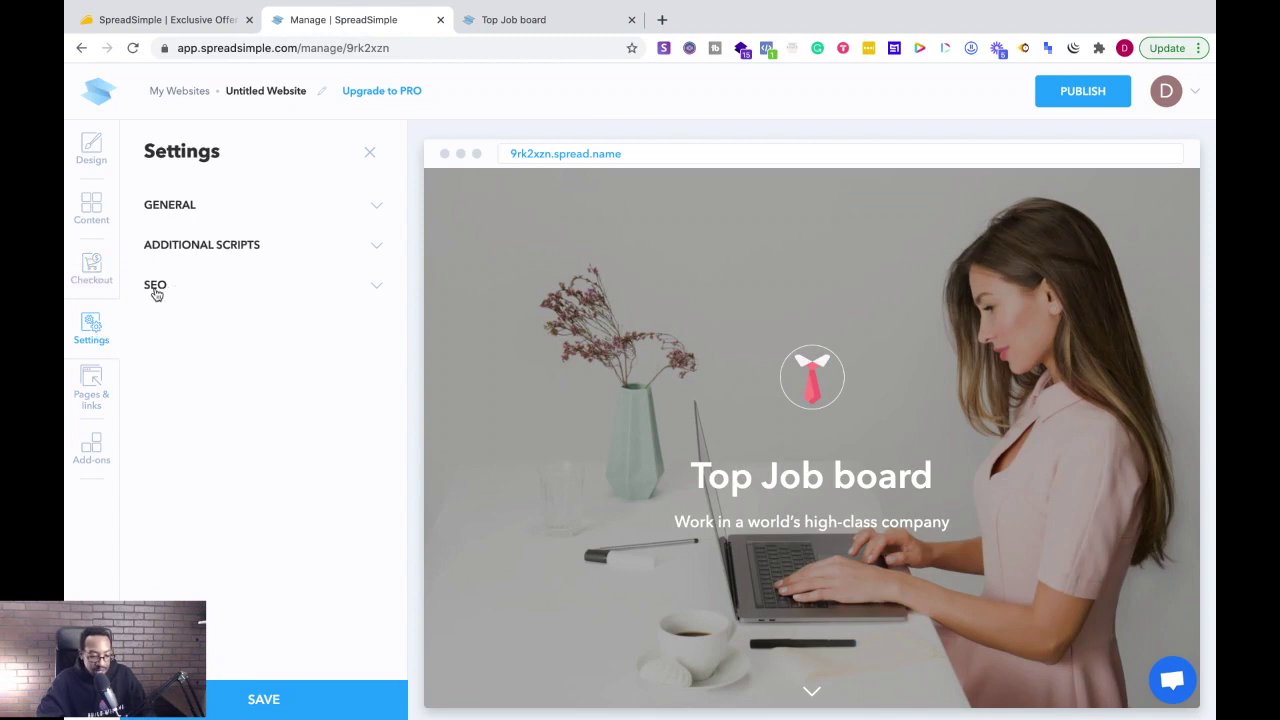
{"action": "left_click", "coordinate": [95, 399]}
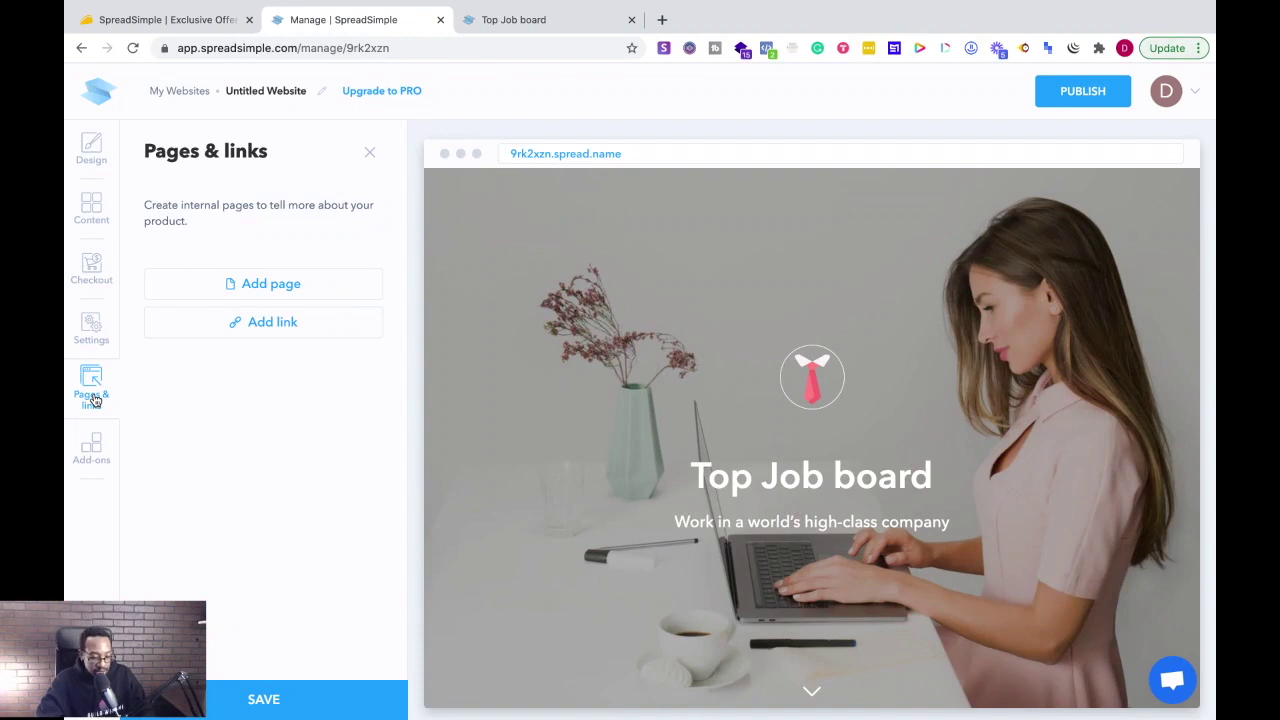
Examine the full catalogue of available add-ons and return to the website's appearance settings
{"action": "left_click", "coordinate": [91, 450]}
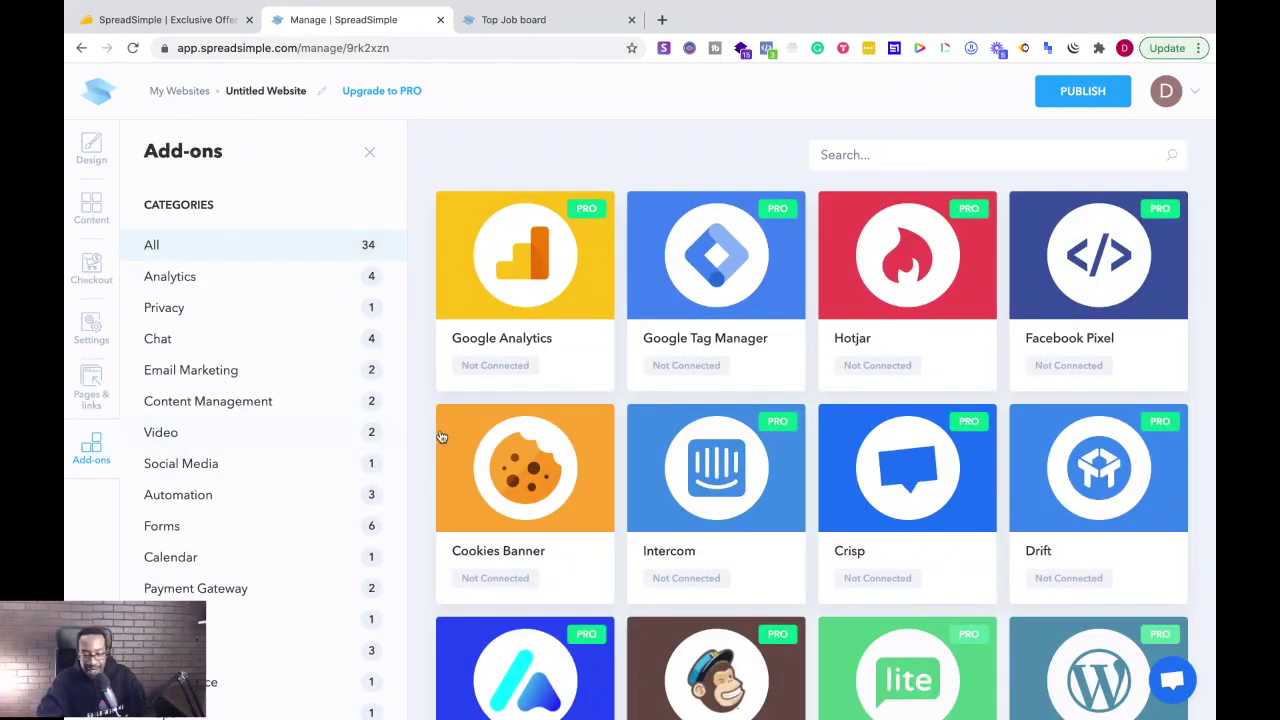
{"action": "scroll", "coordinate": [610, 415], "scroll_direction": "down", "scroll_amount": 5}
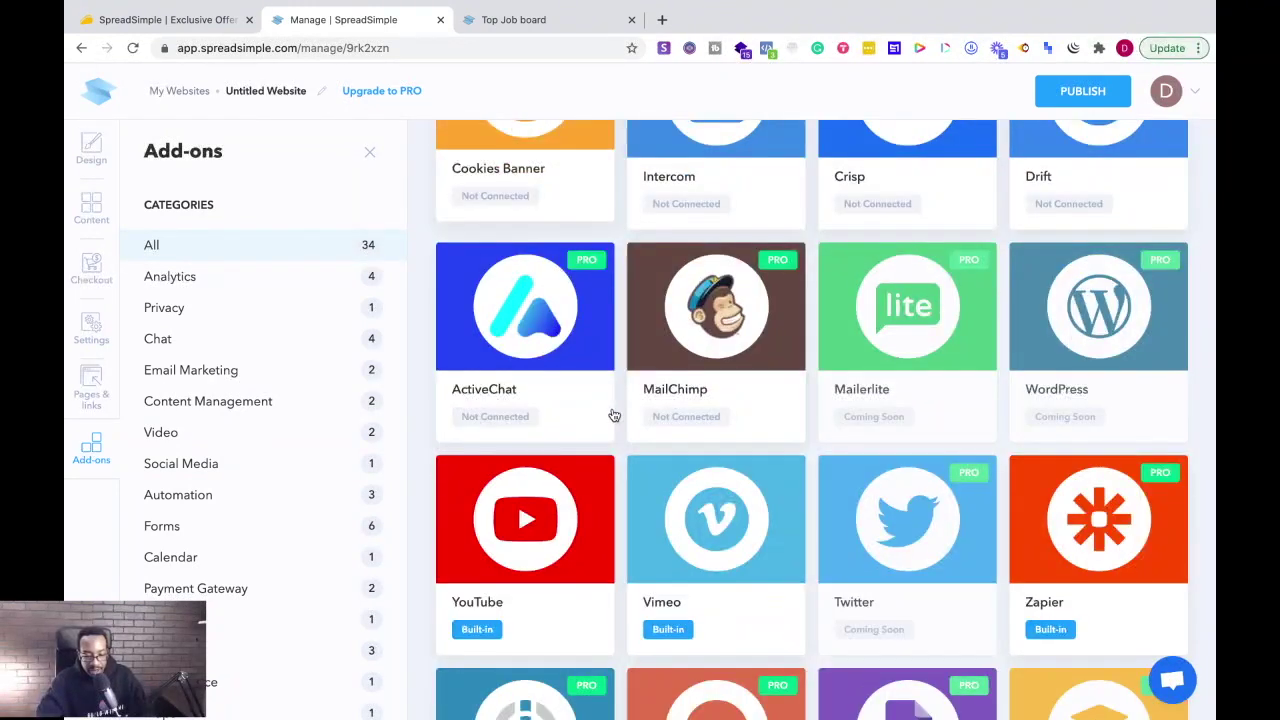
{"action": "scroll", "coordinate": [613, 415], "scroll_direction": "up", "scroll_amount": 4}
{"action": "scroll", "coordinate": [613, 415], "scroll_direction": "down", "scroll_amount": 1}
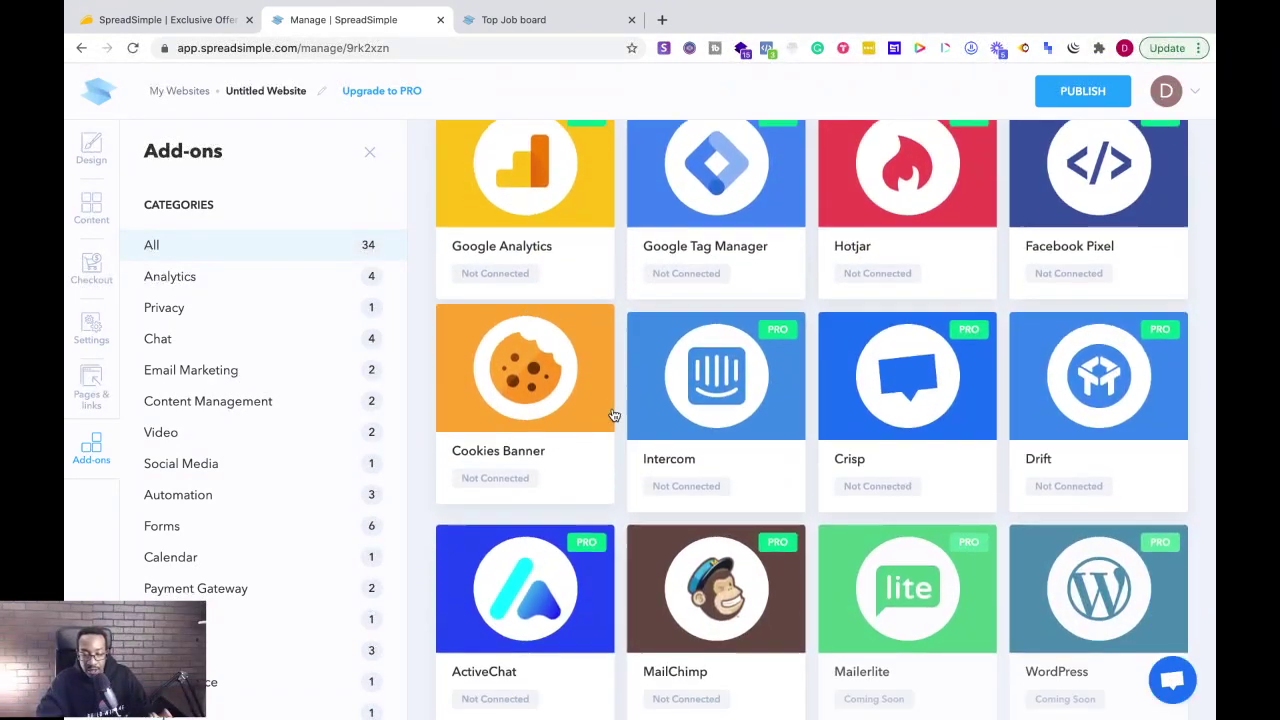
{"action": "scroll", "coordinate": [613, 415], "scroll_direction": "down", "scroll_amount": 1}
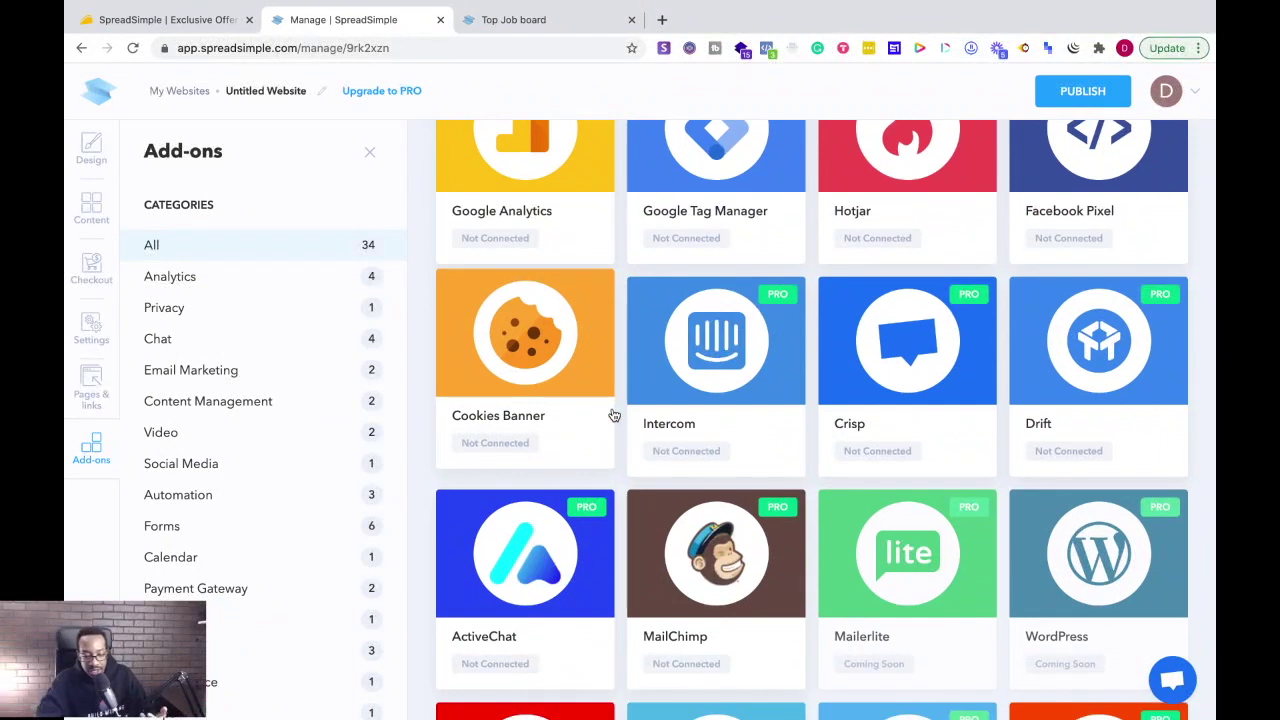
{"action": "scroll", "coordinate": [613, 415], "scroll_direction": "down", "scroll_amount": 5}
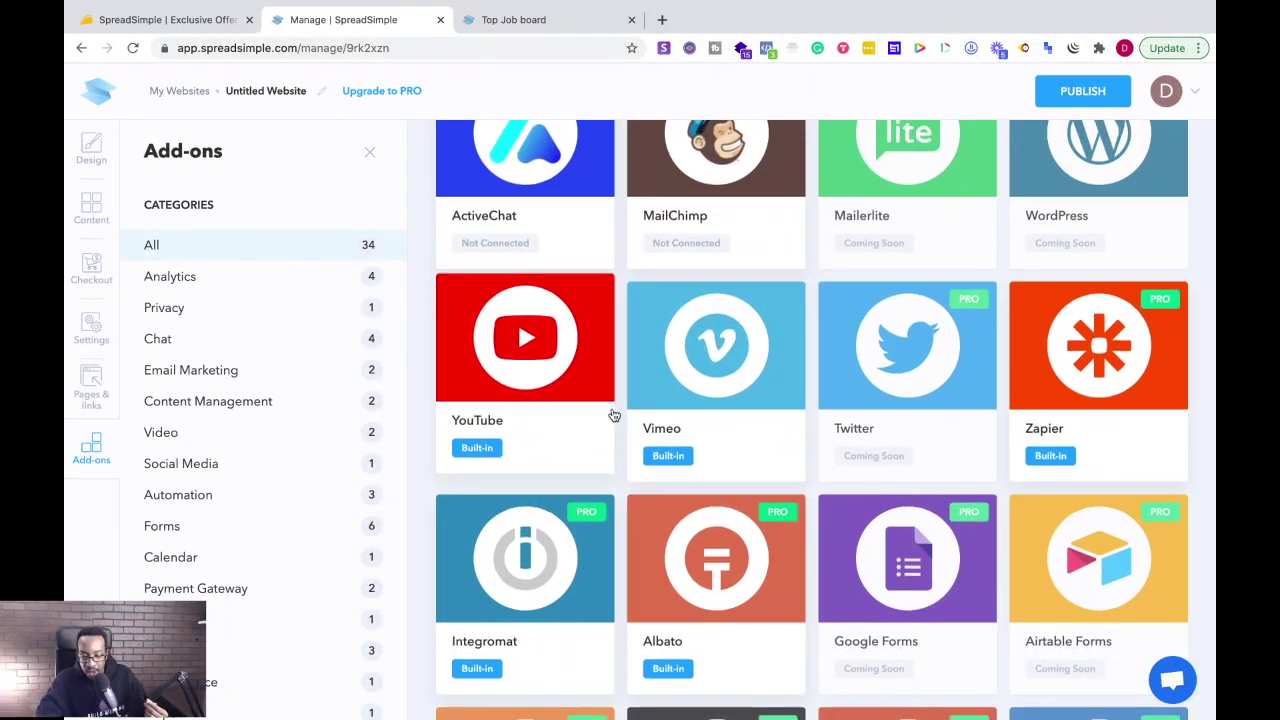
{"action": "scroll", "coordinate": [613, 415], "scroll_direction": "down", "scroll_amount": 1}
{"action": "scroll", "coordinate": [613, 415], "scroll_direction": "down", "scroll_amount": 9}
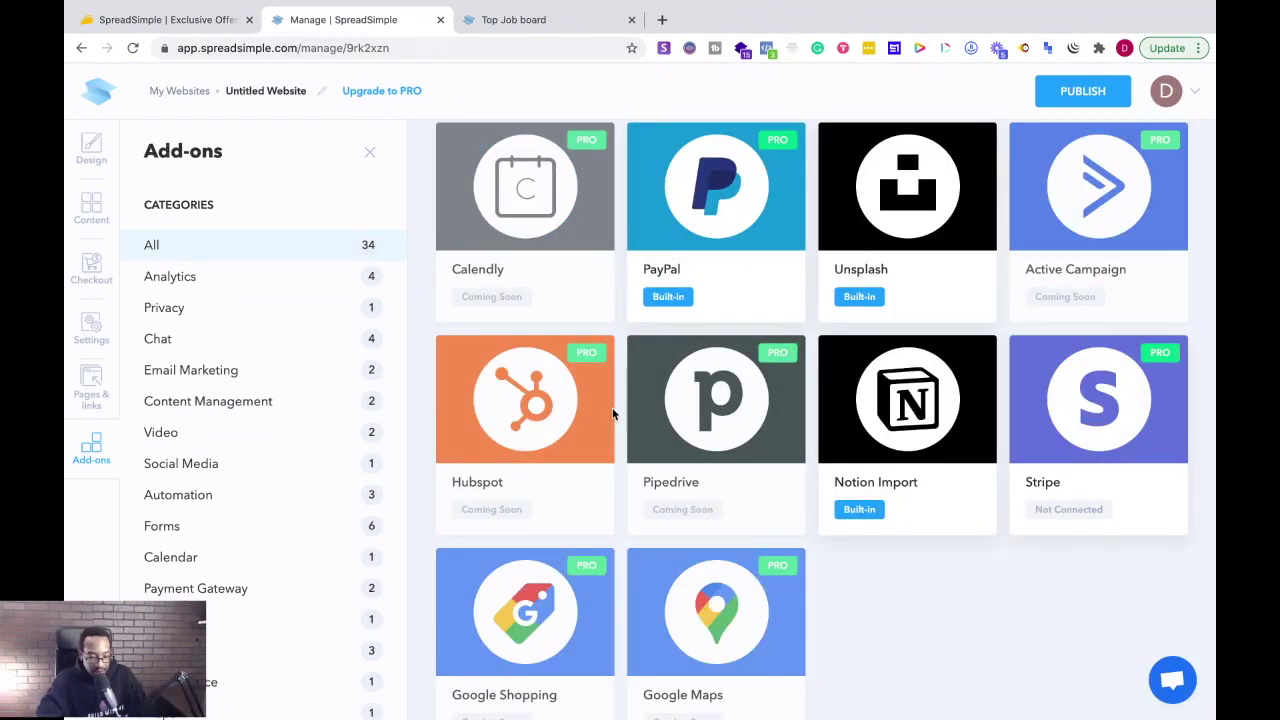
{"action": "scroll", "coordinate": [730, 543], "scroll_direction": "down", "scroll_amount": 1}
{"action": "scroll", "coordinate": [730, 543], "scroll_direction": "up", "scroll_amount": 12}
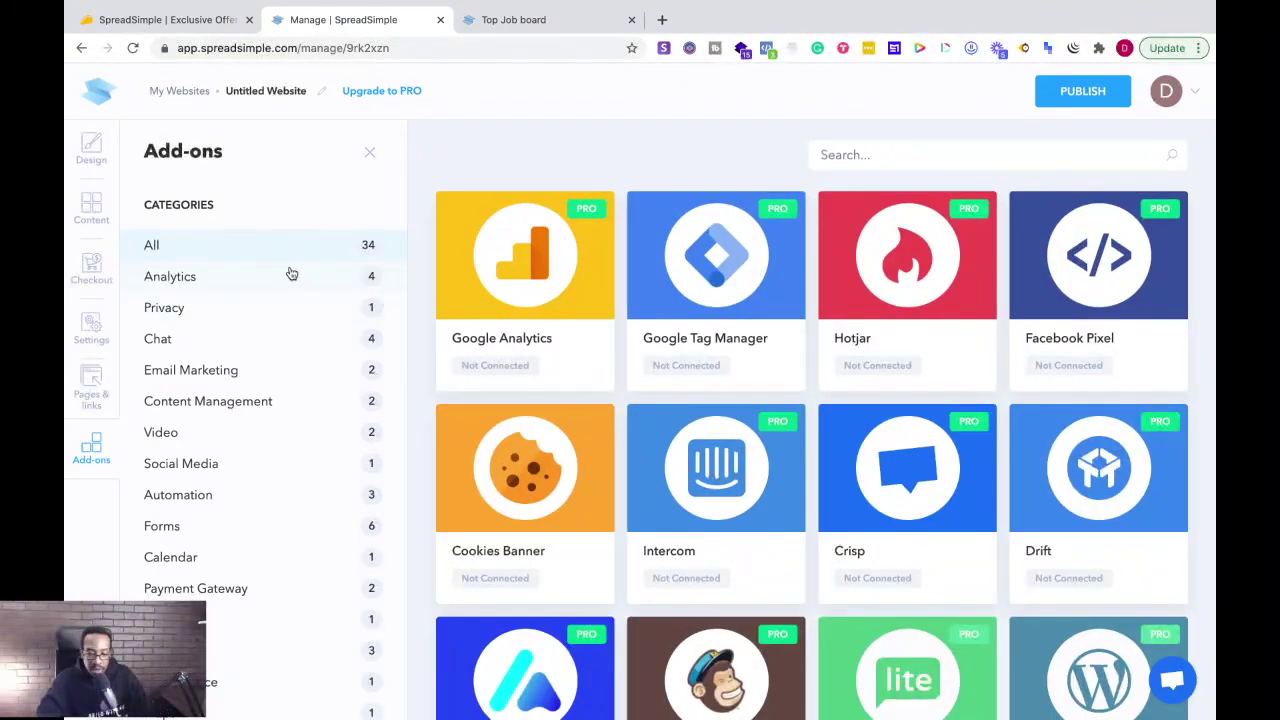
{"action": "left_click", "coordinate": [91, 149]}
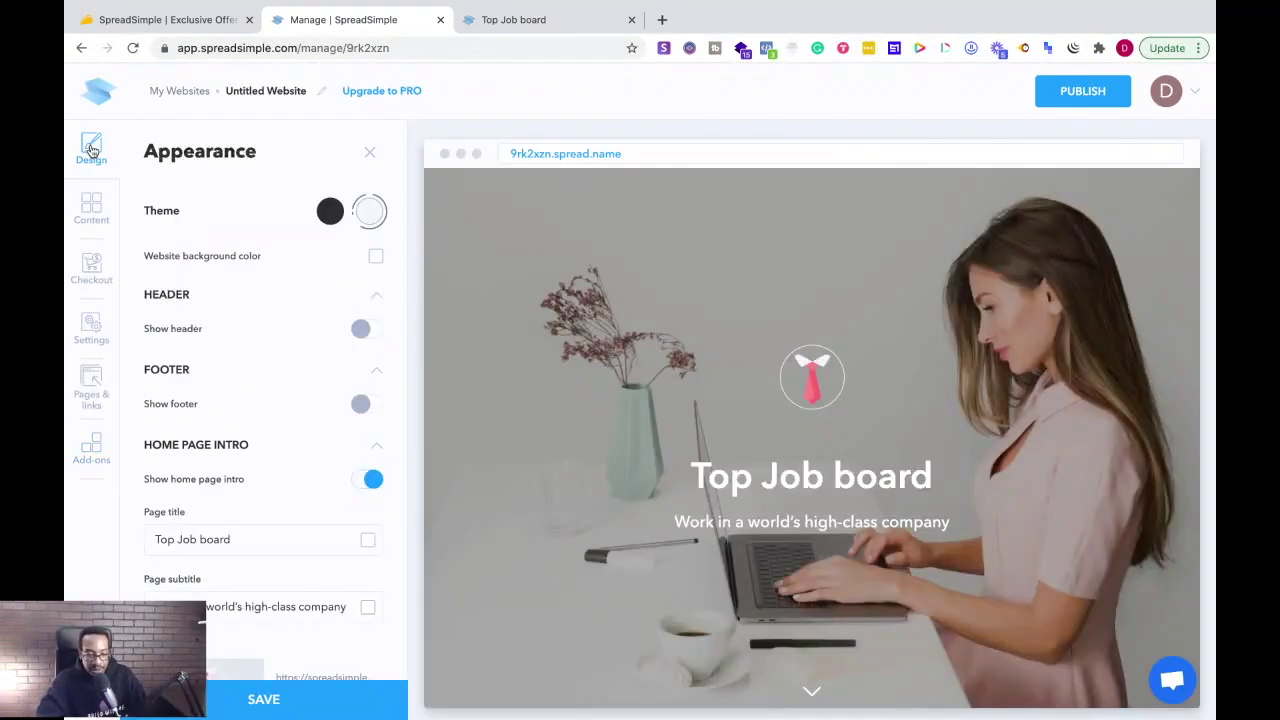
Switch to the AppSumo offer page and review the plan prices and the features included in all plans
{"action": "left_click", "coordinate": [190, 20]}
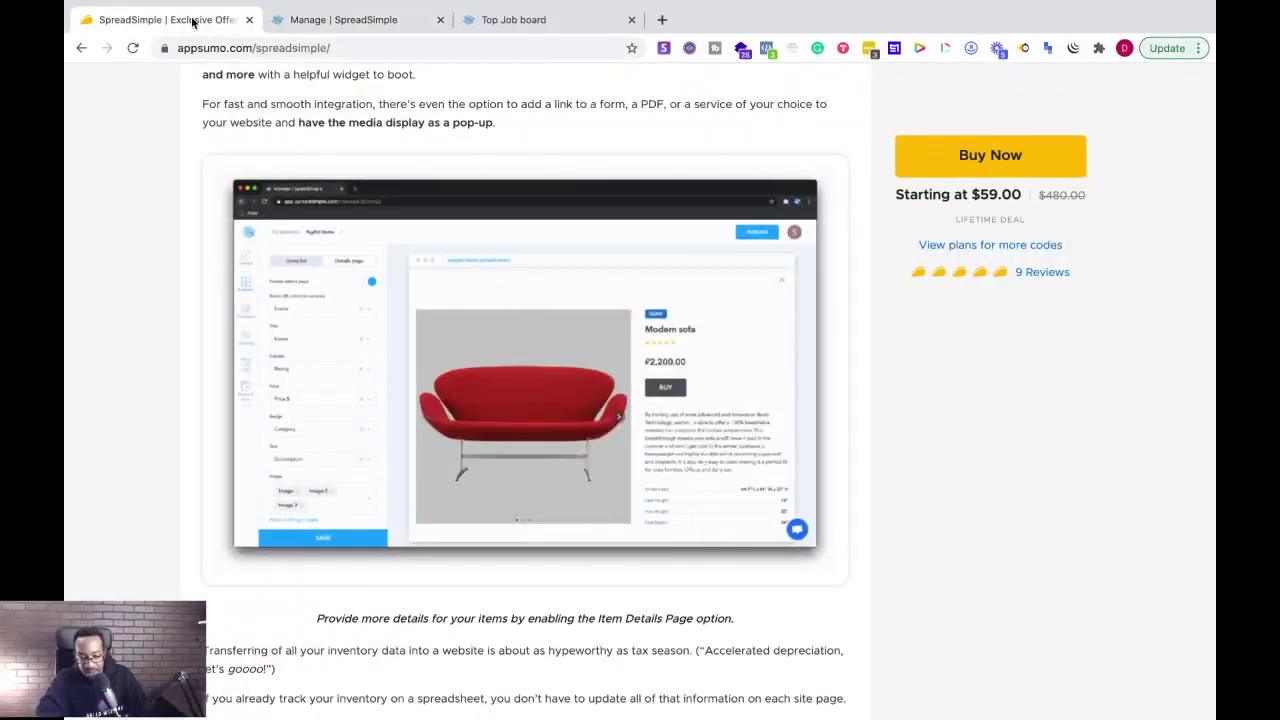
{"action": "scroll", "coordinate": [181, 262], "scroll_direction": "down", "scroll_amount": 15}
{"action": "scroll", "coordinate": [181, 262], "scroll_direction": "up", "scroll_amount": 2}
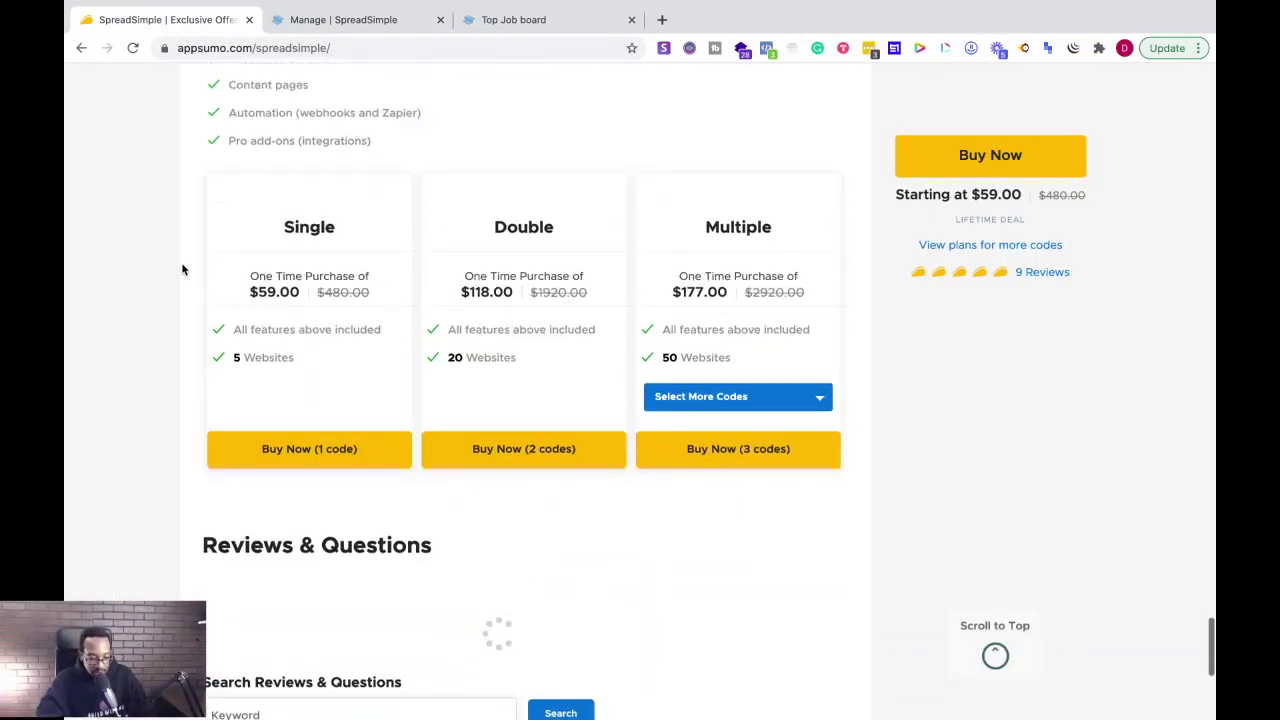
{"action": "scroll", "coordinate": [181, 262], "scroll_direction": "up", "scroll_amount": 5}
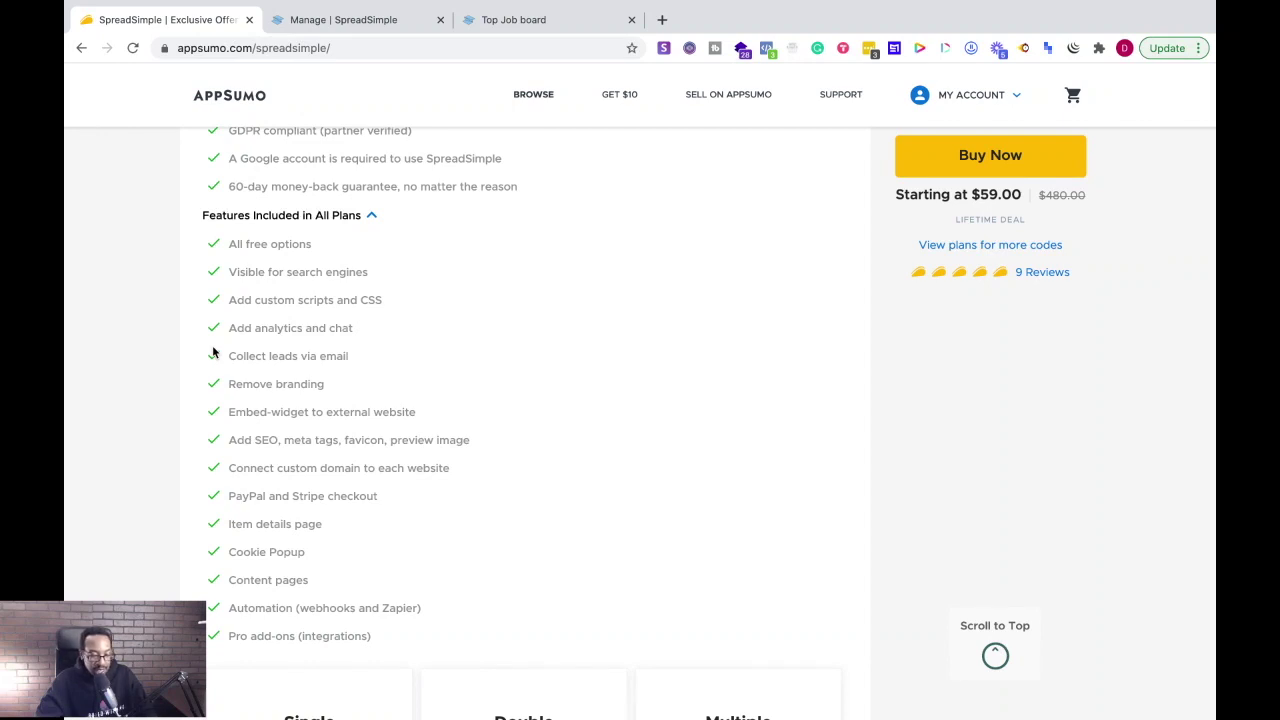
{"action": "scroll", "coordinate": [266, 477], "scroll_direction": "down", "scroll_amount": 2}
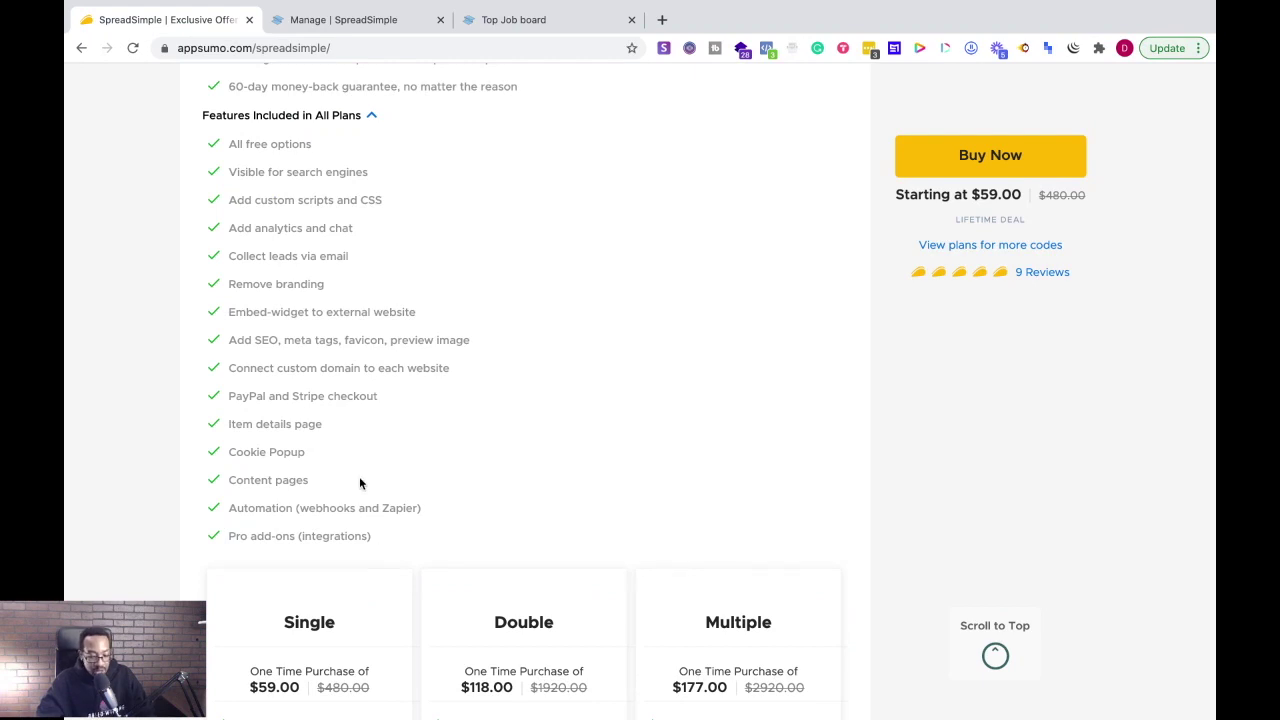
Switch to the SpreadSimple website editor and examine the available add-ons, including the automation, form and payment integrations
{"action": "left_click", "coordinate": [330, 20]}
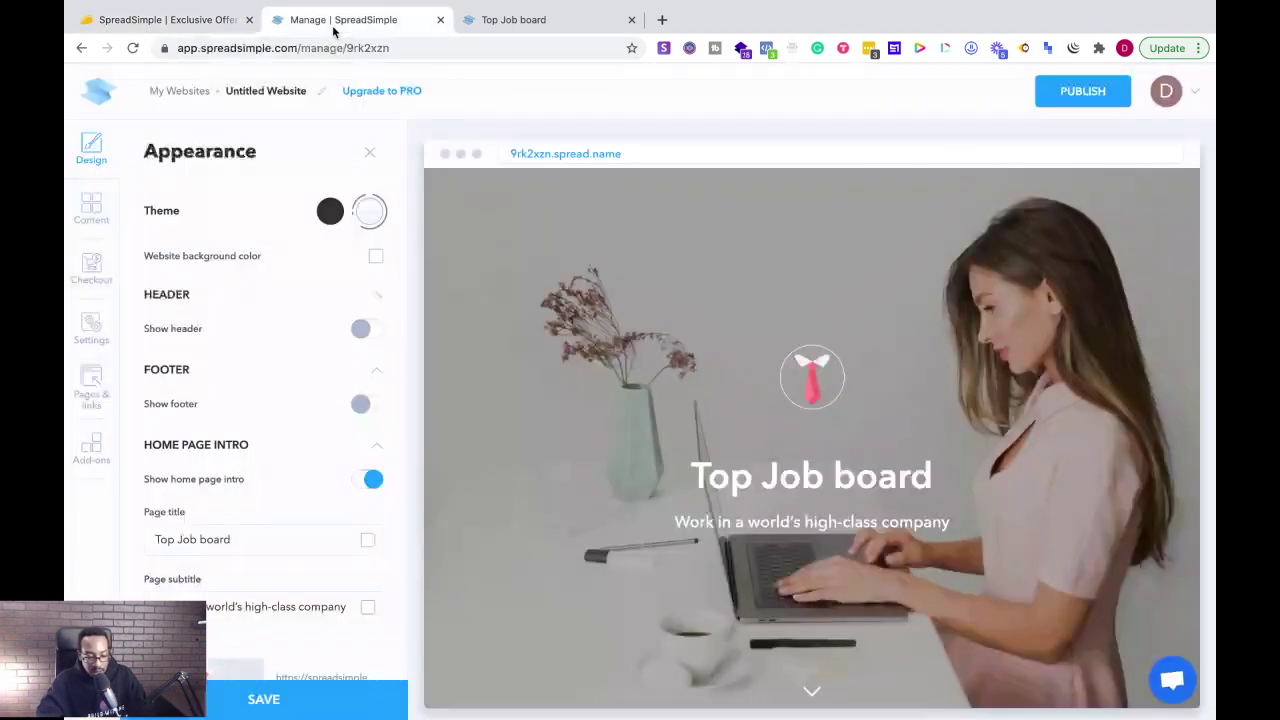
{"action": "left_click", "coordinate": [100, 450]}
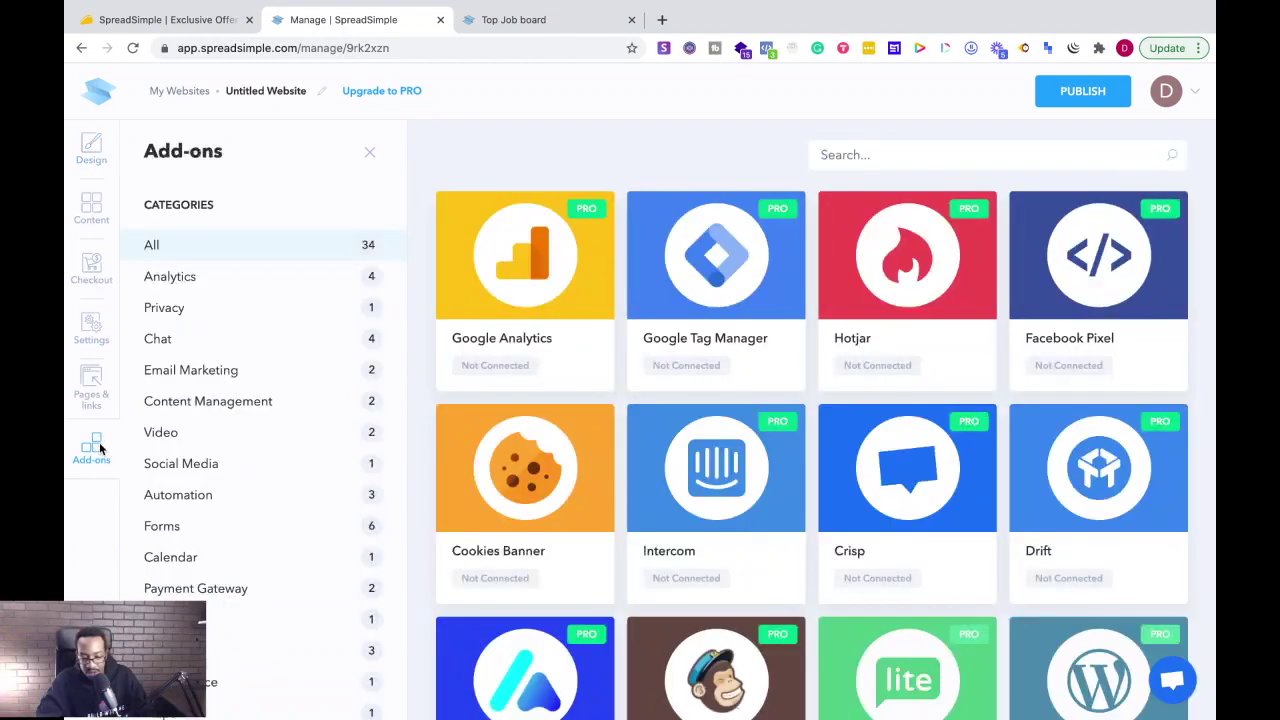
{"action": "scroll", "coordinate": [640, 428], "scroll_direction": "down", "scroll_amount": 6}
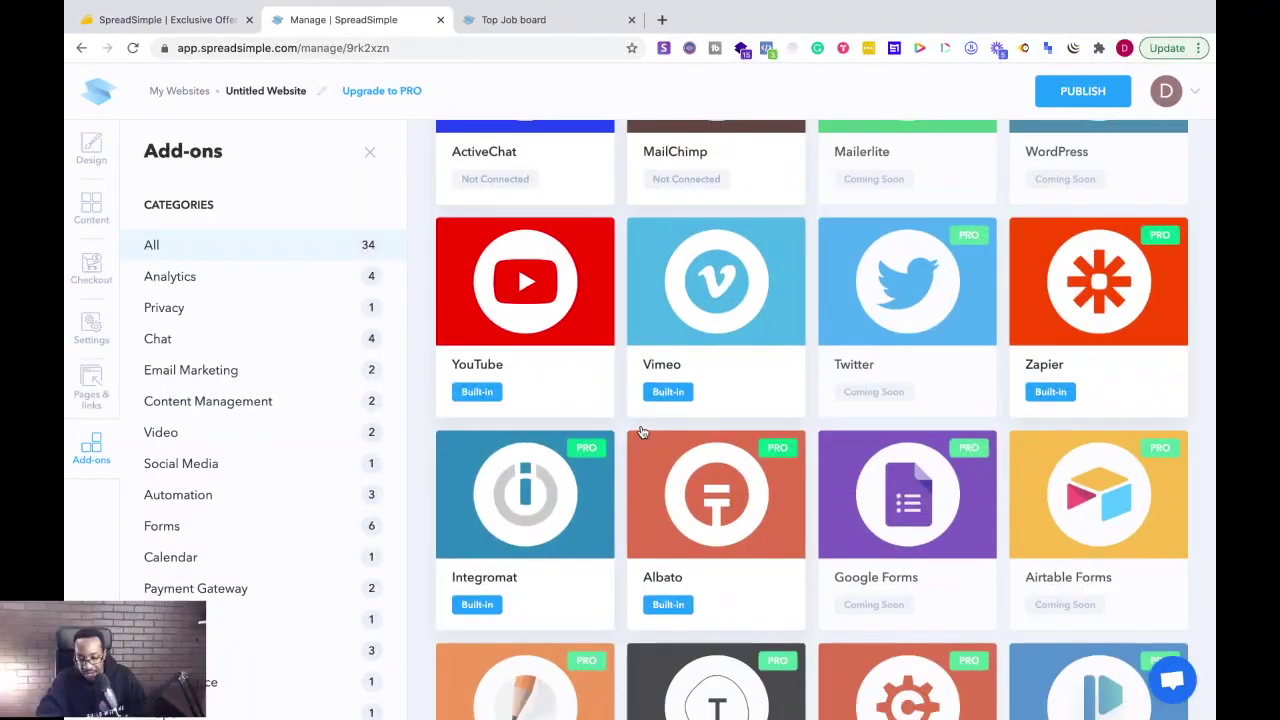
{"action": "scroll", "coordinate": [966, 320], "scroll_direction": "down", "scroll_amount": 2}
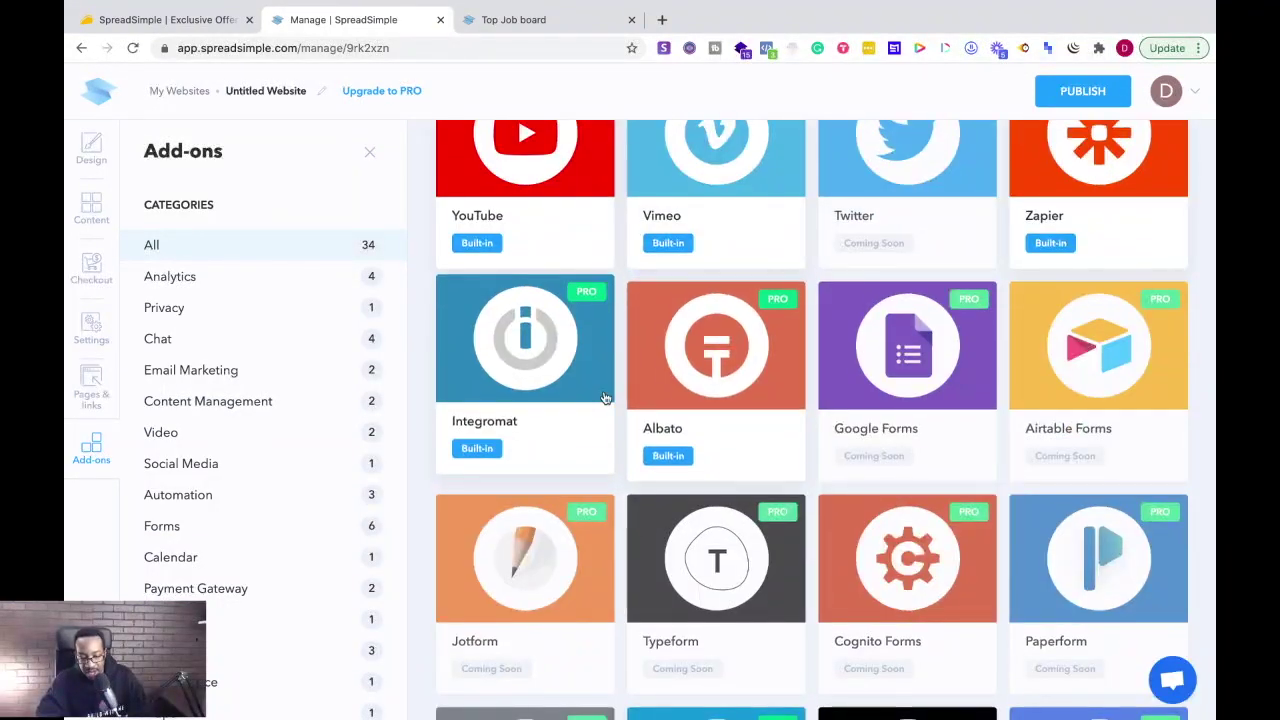
{"action": "scroll", "coordinate": [690, 385], "scroll_direction": "down", "scroll_amount": 2}
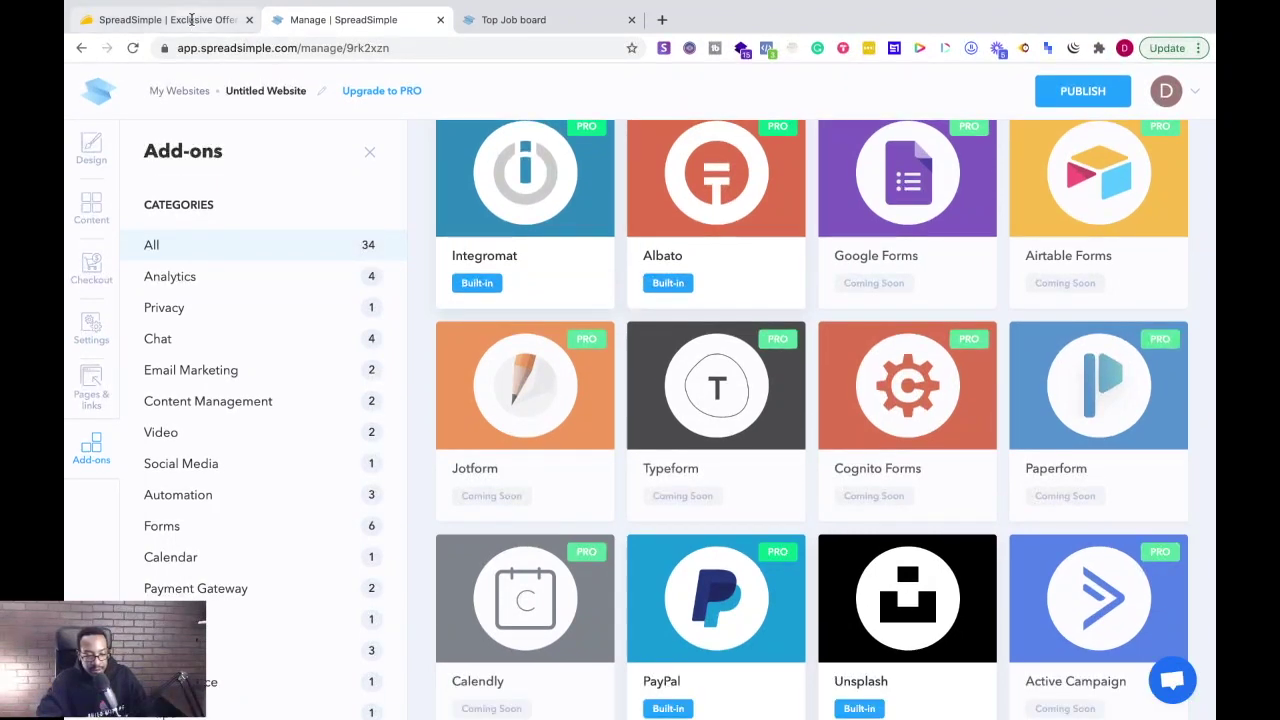
Switch to the AppSumo offer page and compare the prices and website limits of the Single, Double and Multiple plans
{"action": "left_click", "coordinate": [193, 21]}
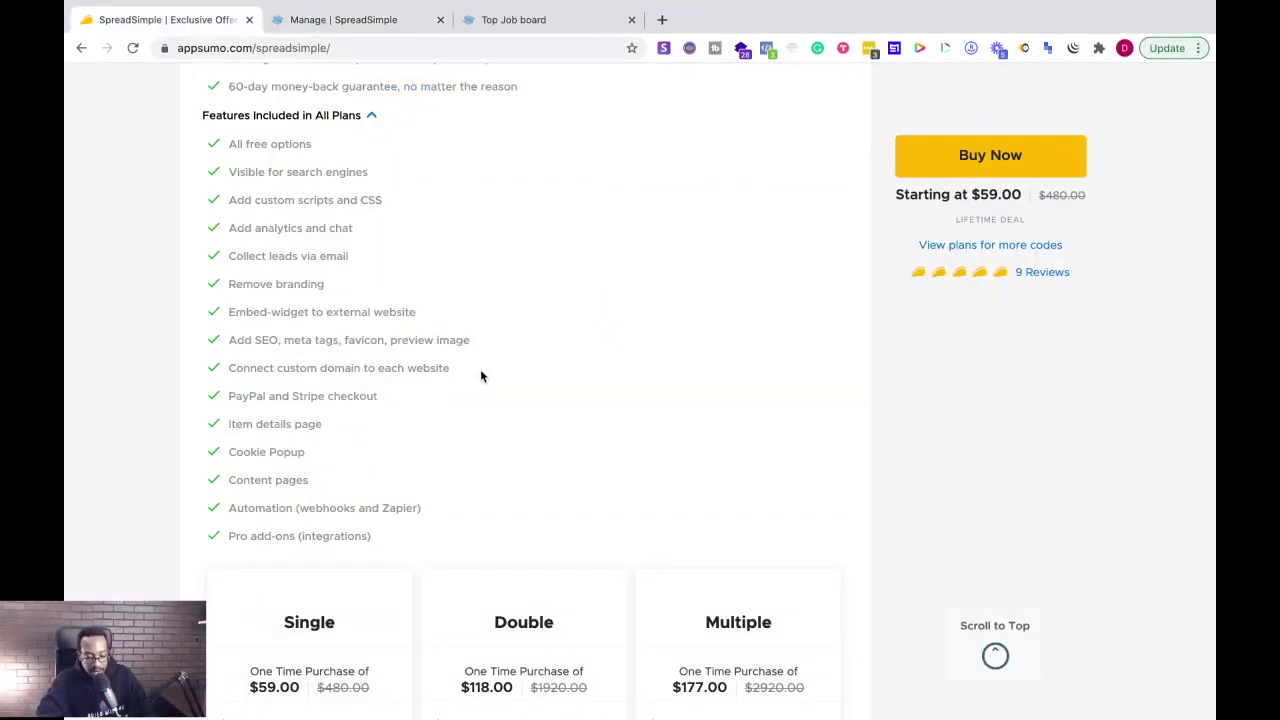
{"action": "scroll", "coordinate": [527, 495], "scroll_direction": "down", "scroll_amount": 2}
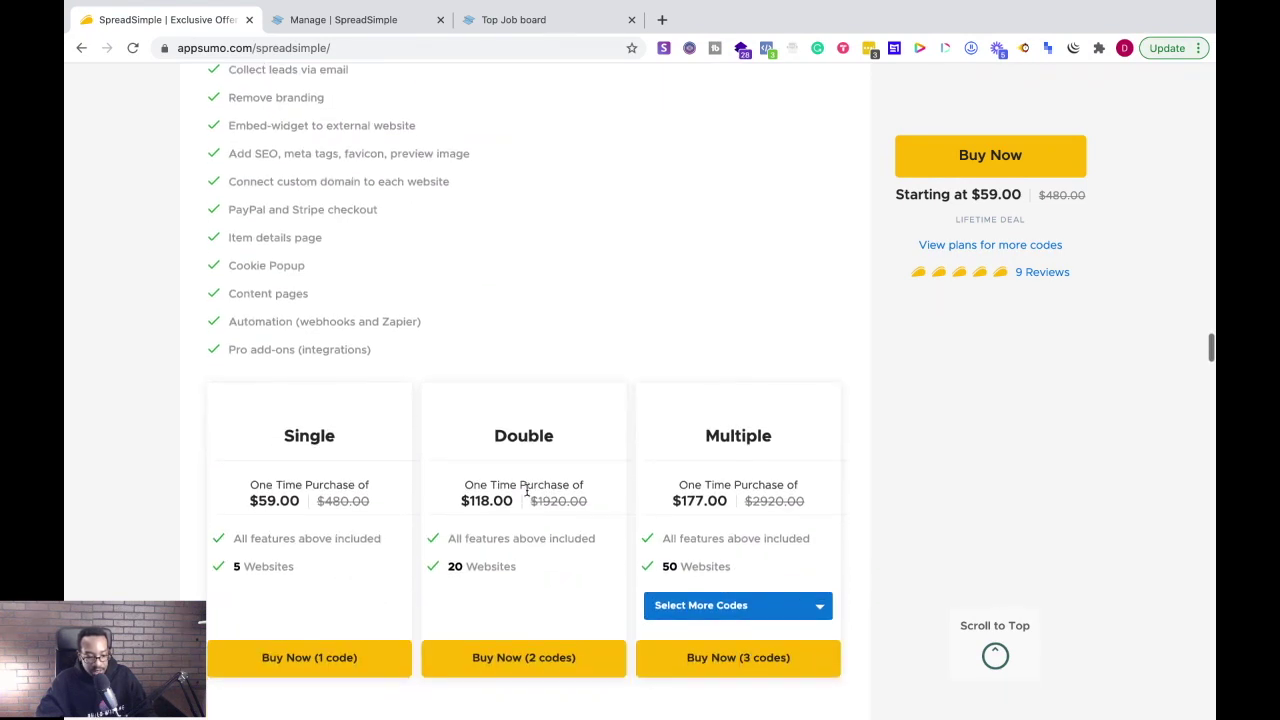
{"action": "scroll", "coordinate": [526, 490], "scroll_direction": "up", "scroll_amount": 2}
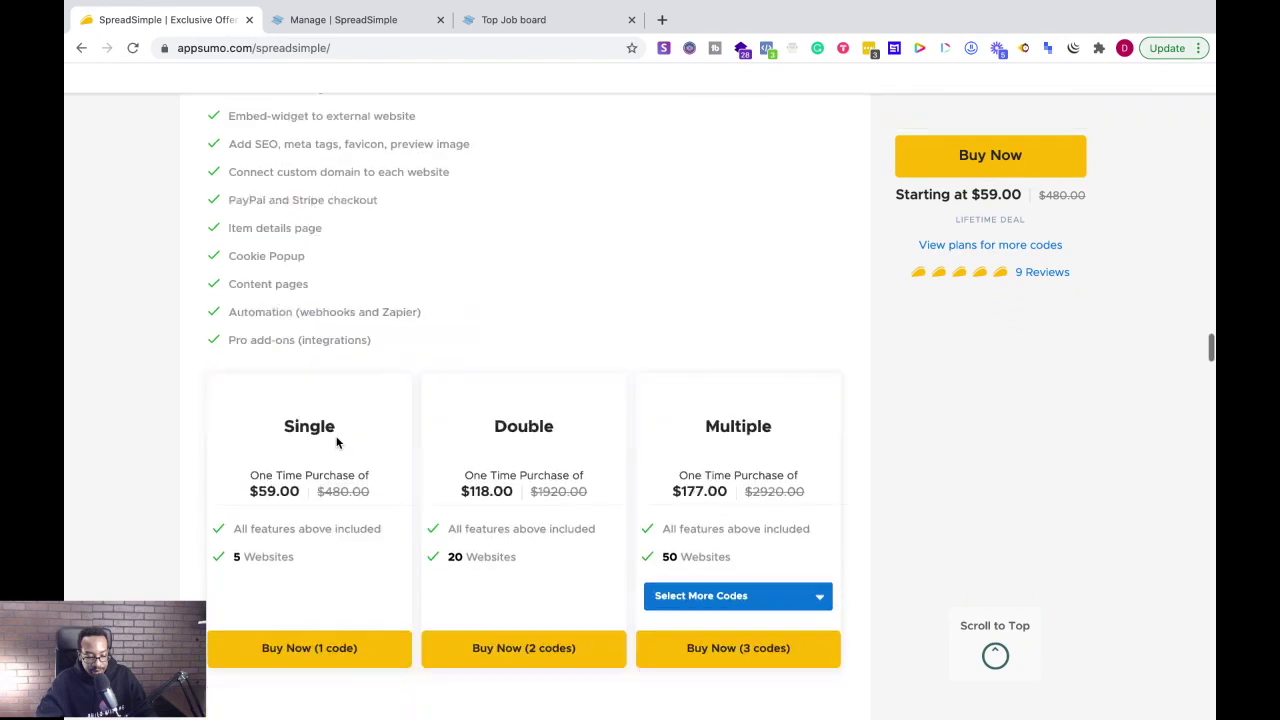
{"action": "scroll", "coordinate": [337, 442], "scroll_direction": "down", "scroll_amount": 1}
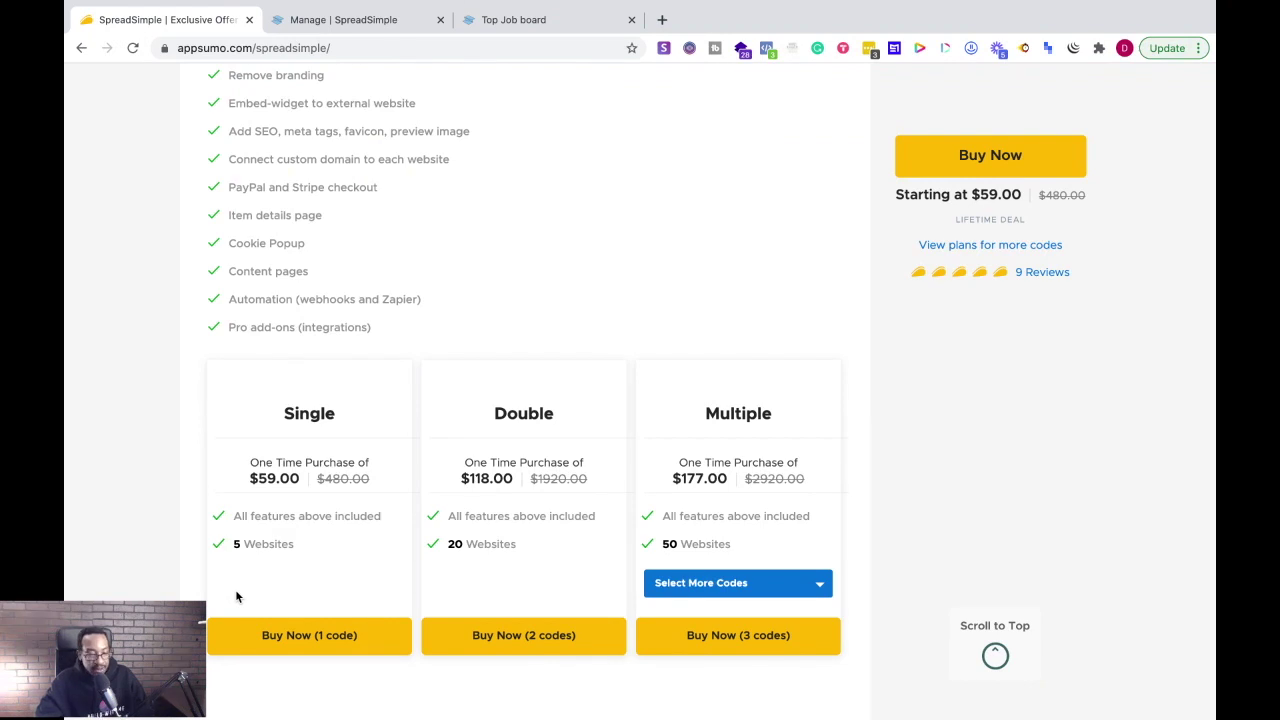
Switch back to SpreadSimple and leave the website editor for the list of websites
{"action": "left_click", "coordinate": [329, 20]}
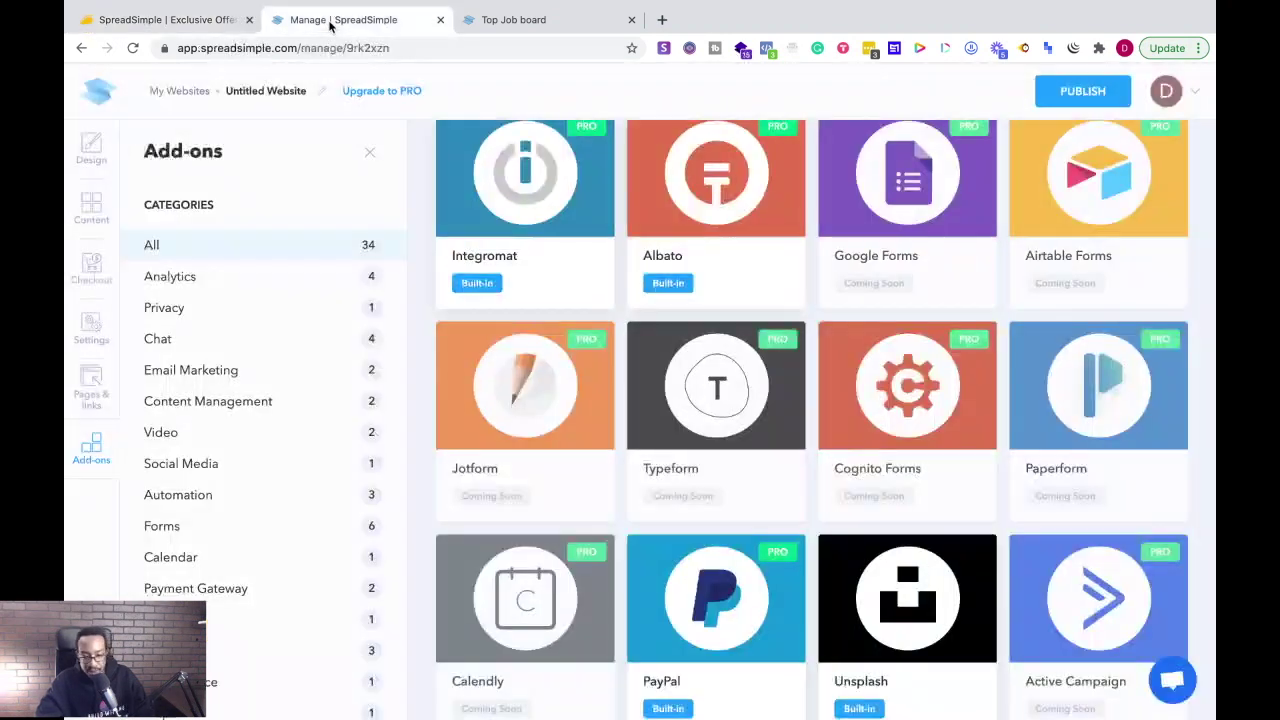
{"action": "left_click", "coordinate": [104, 94]}
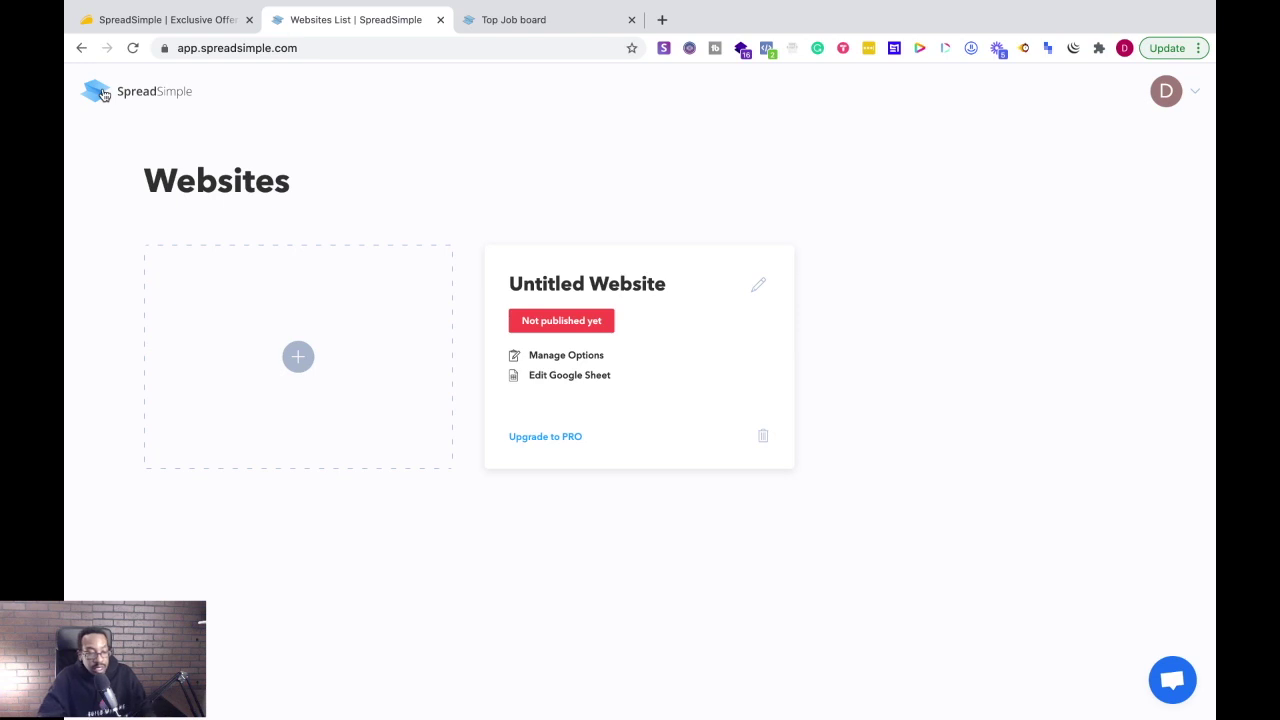
Switch to the AppSumo offer page and review the plans and the product description back to the templates section
{"action": "left_click", "coordinate": [152, 20]}
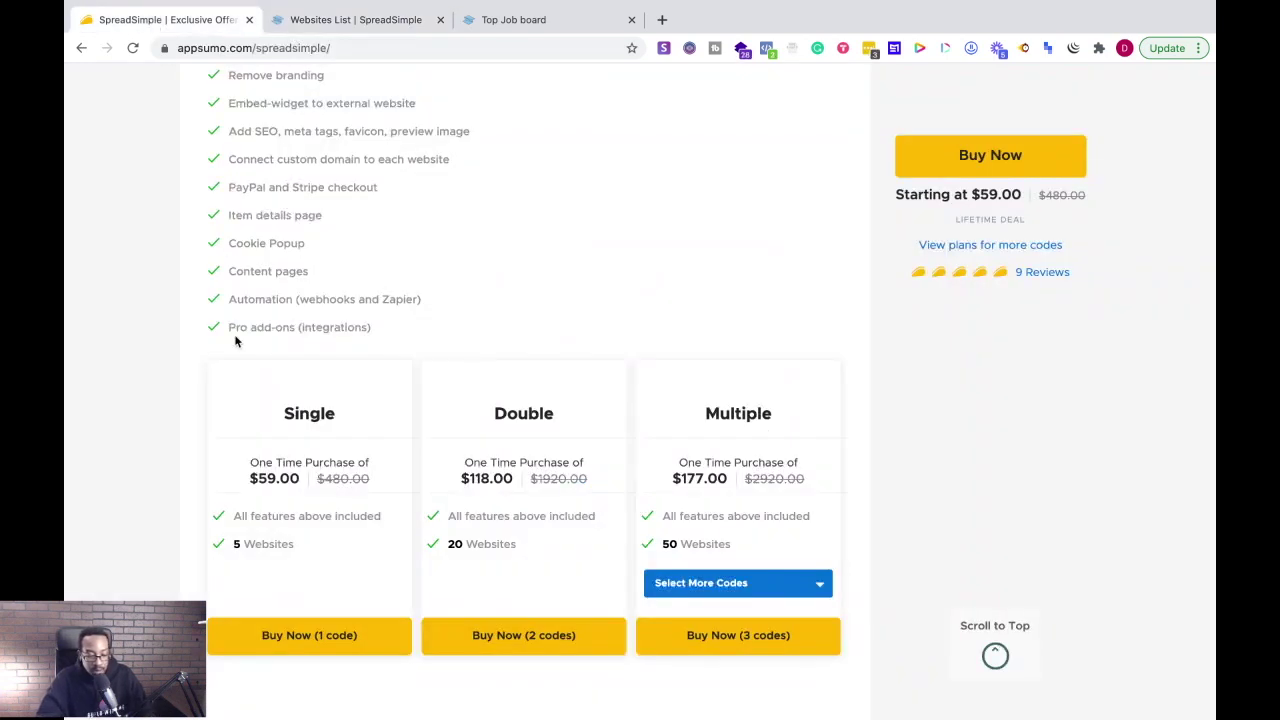
{"action": "scroll", "coordinate": [283, 312], "scroll_direction": "up", "scroll_amount": 1}
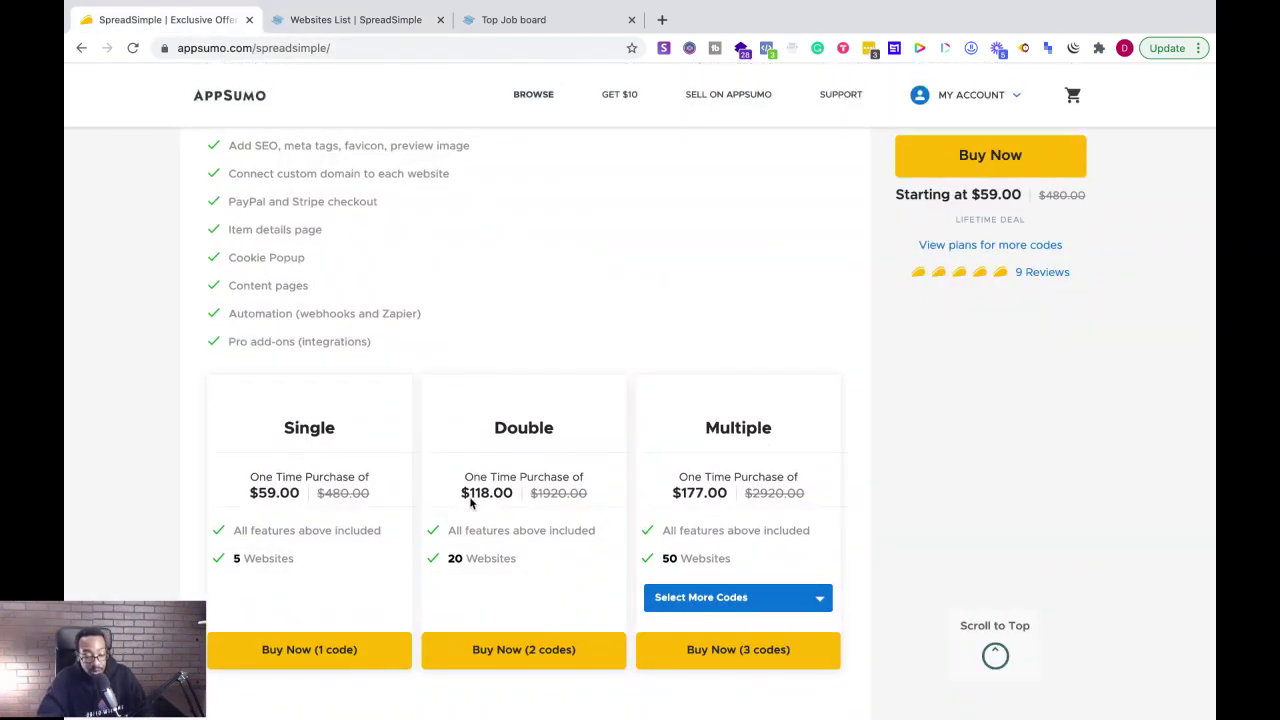
{"action": "scroll", "coordinate": [471, 503], "scroll_direction": "up", "scroll_amount": 10}
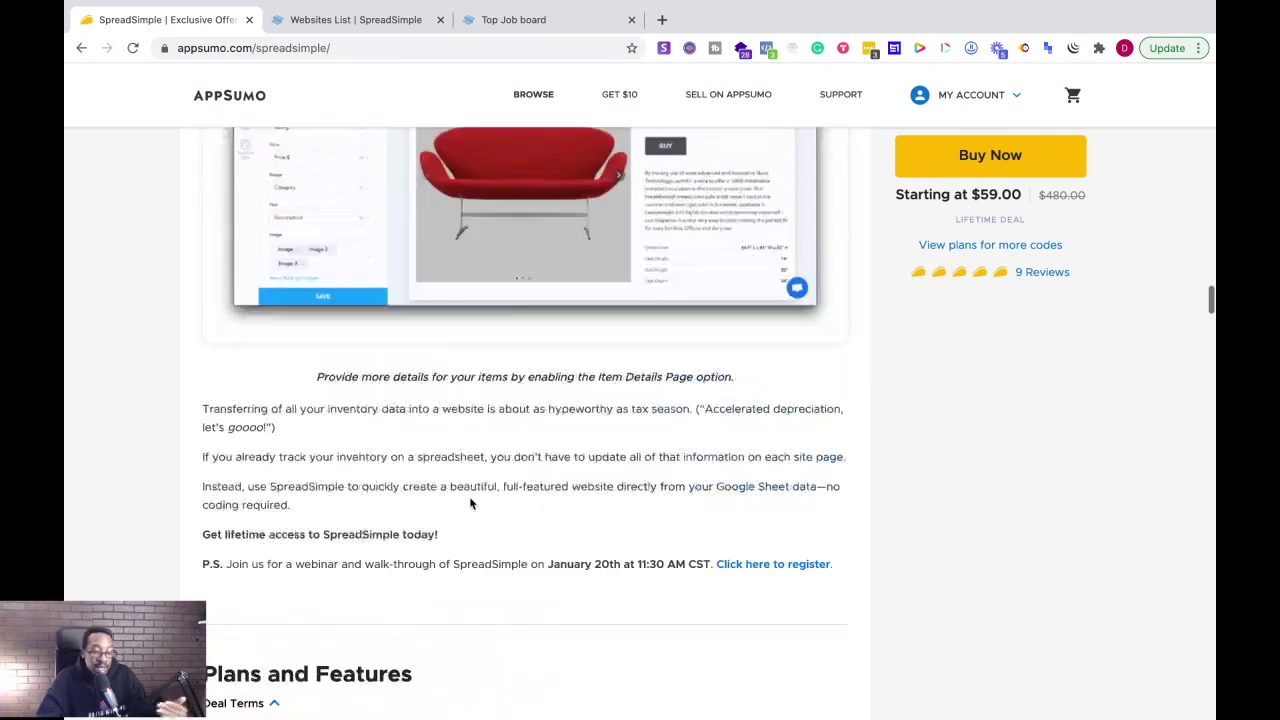
{"action": "scroll", "coordinate": [469, 496], "scroll_direction": "up", "scroll_amount": 8}
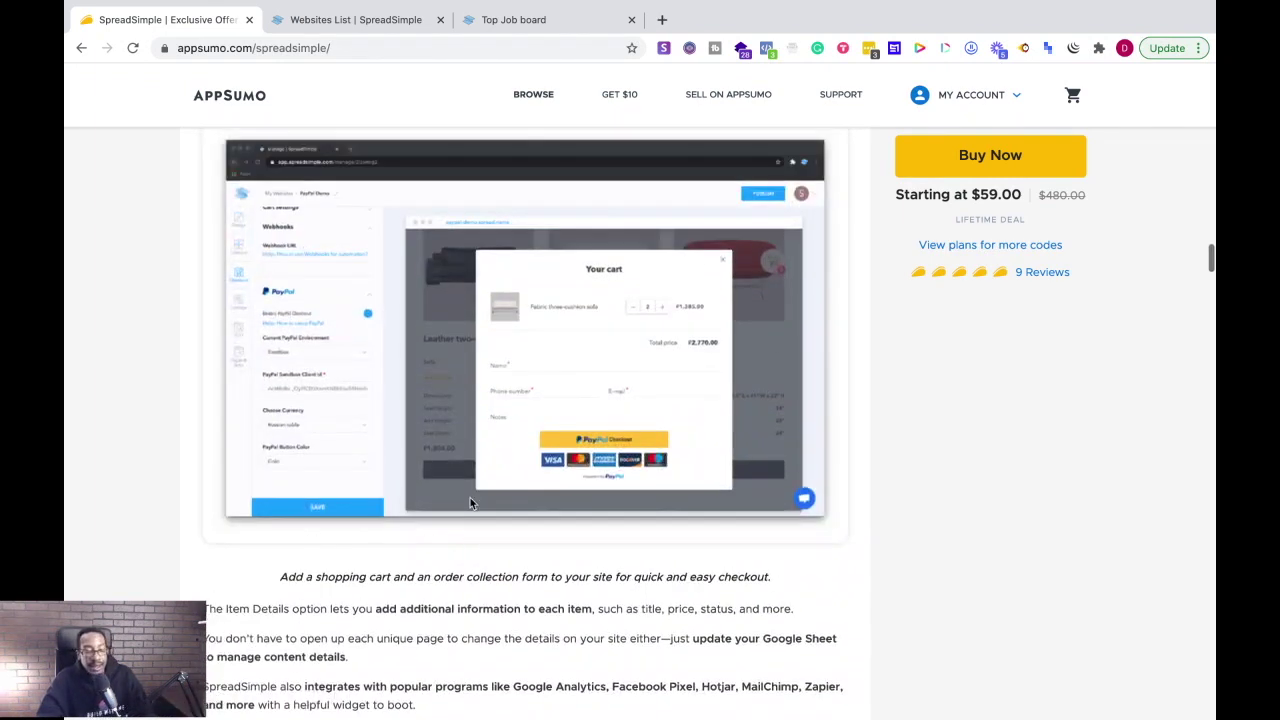
{"action": "scroll", "coordinate": [471, 500], "scroll_direction": "up", "scroll_amount": 1}
{"action": "scroll", "coordinate": [471, 502], "scroll_direction": "down", "scroll_amount": 6}
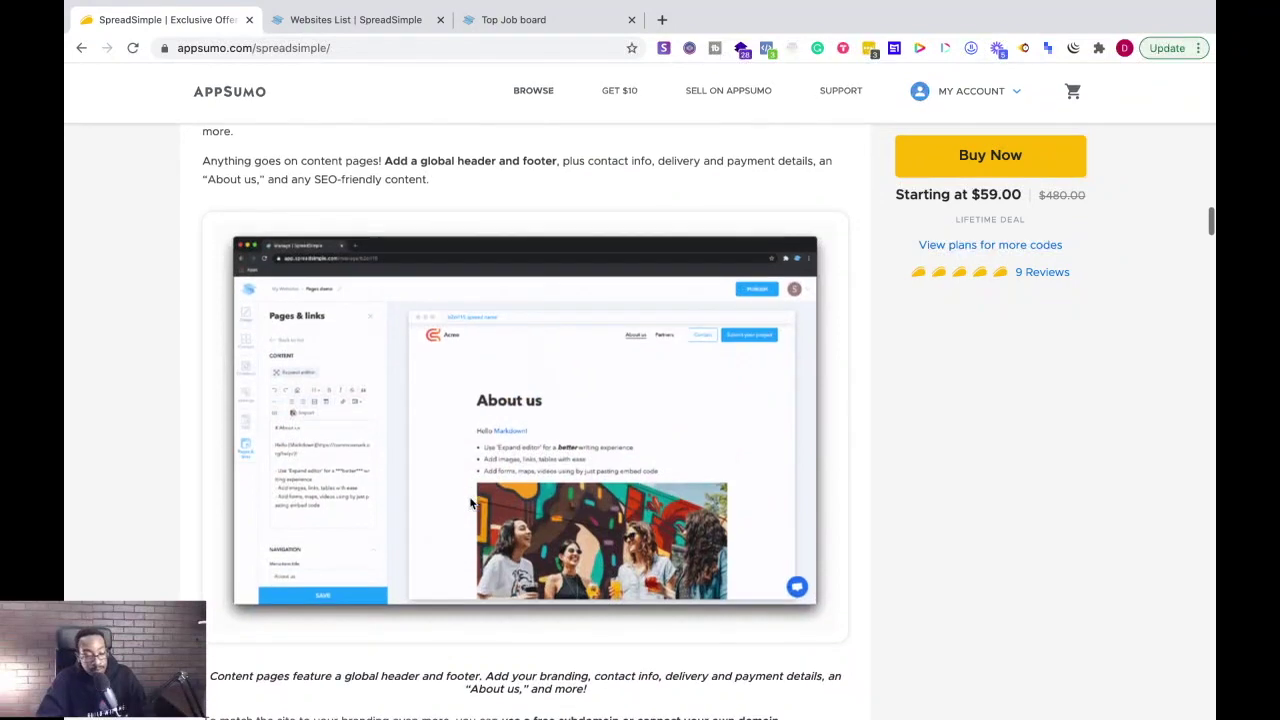
{"action": "scroll", "coordinate": [471, 503], "scroll_direction": "up", "scroll_amount": 5}
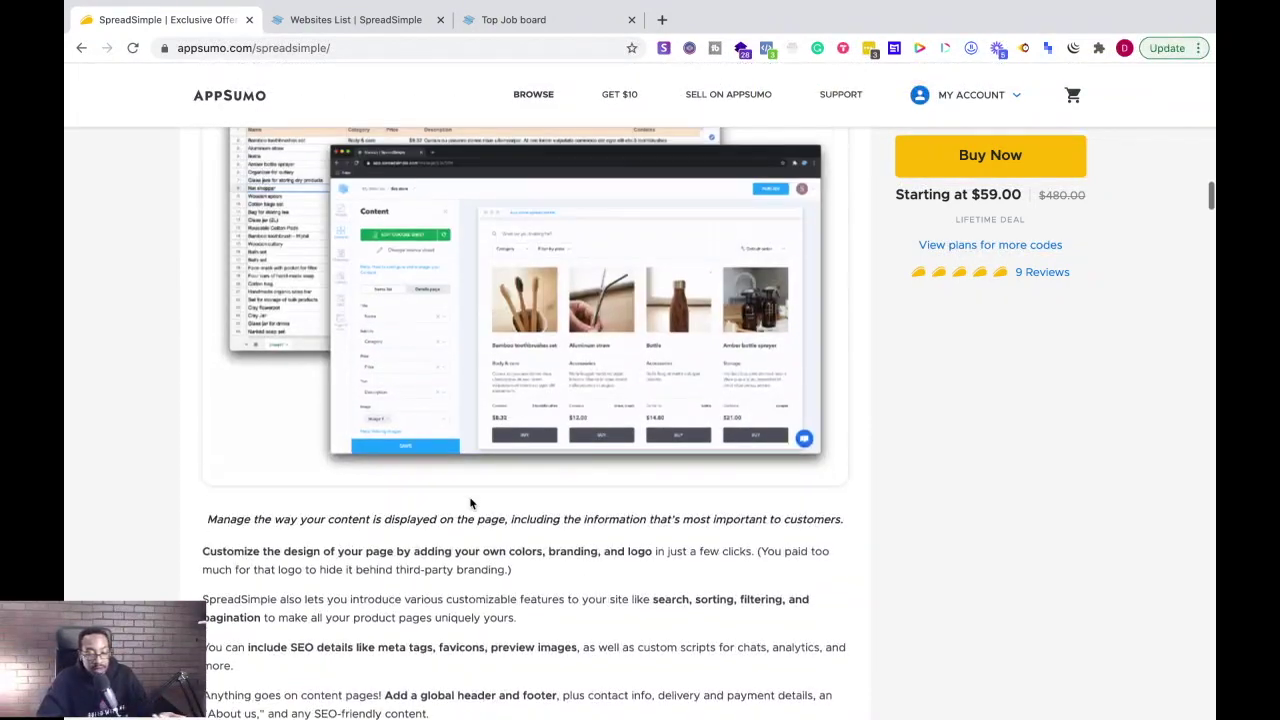
{"action": "scroll", "coordinate": [471, 503], "scroll_direction": "up", "scroll_amount": 6}
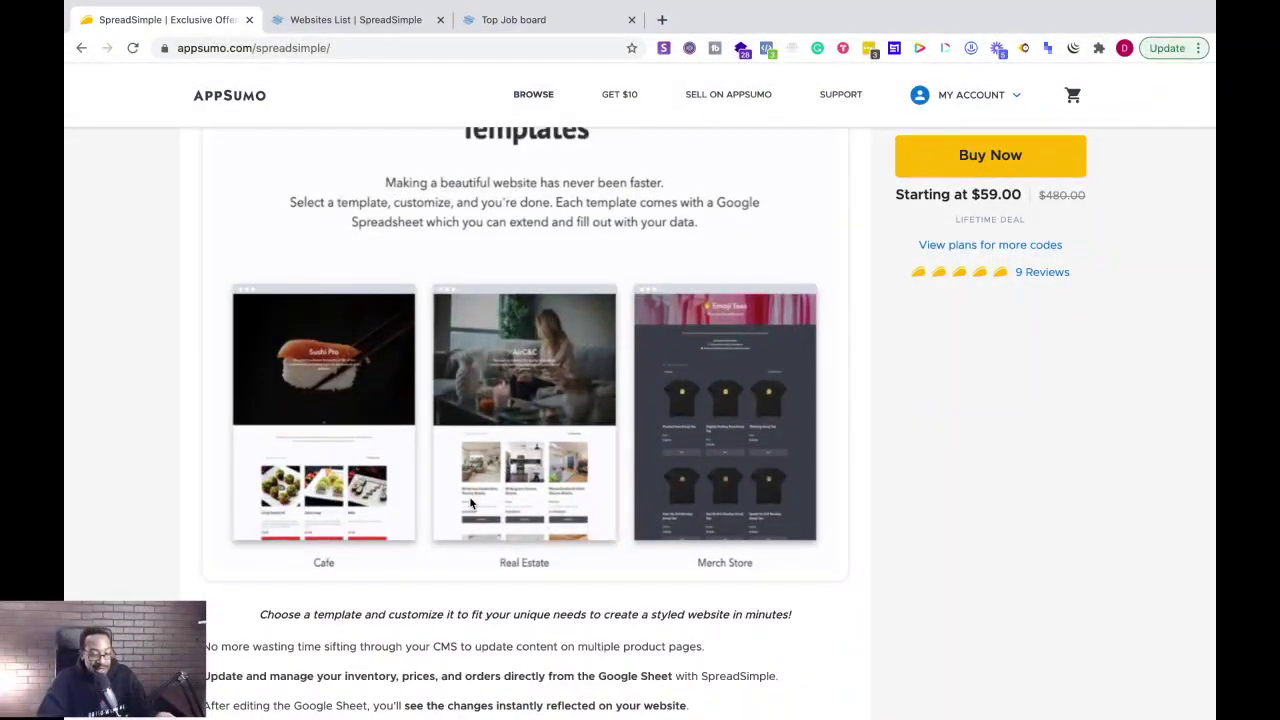
Review the offer's deal terms, its introduction and the TL;DR section listing alternatives and target users
{"action": "scroll", "coordinate": [471, 503], "scroll_direction": "down", "scroll_amount": 11}
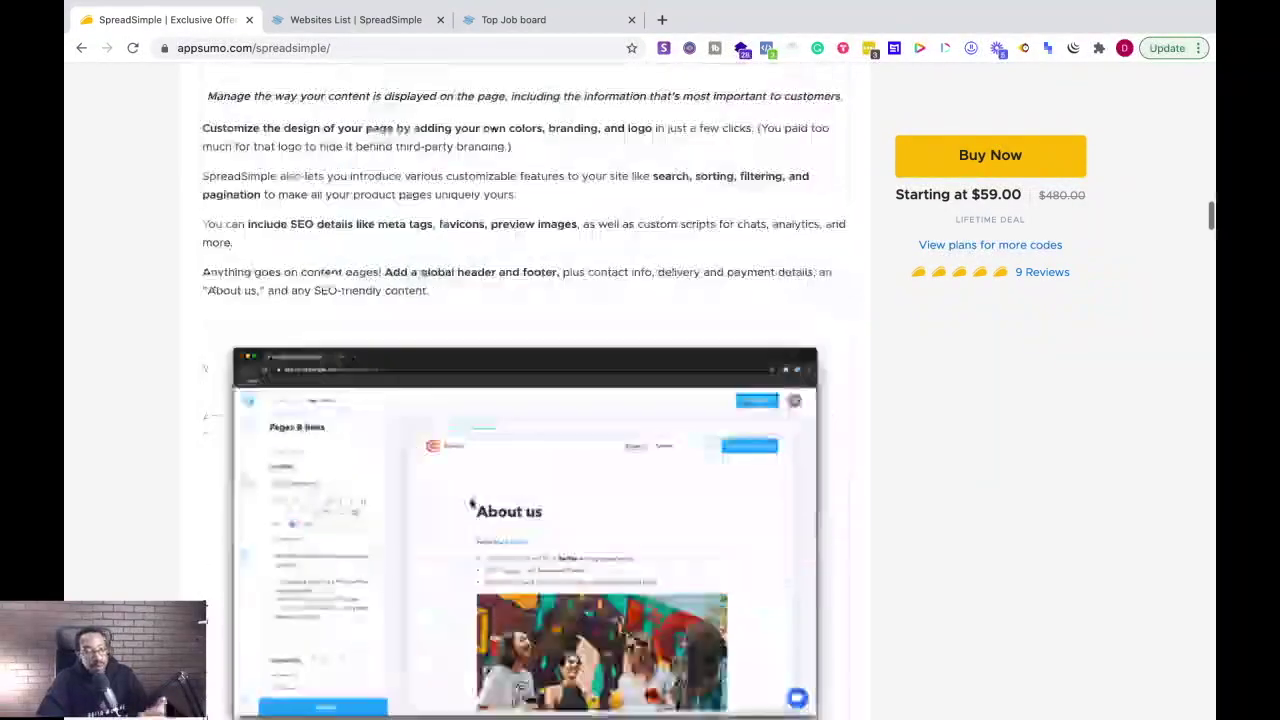
{"action": "scroll", "coordinate": [471, 503], "scroll_direction": "down", "scroll_amount": 10}
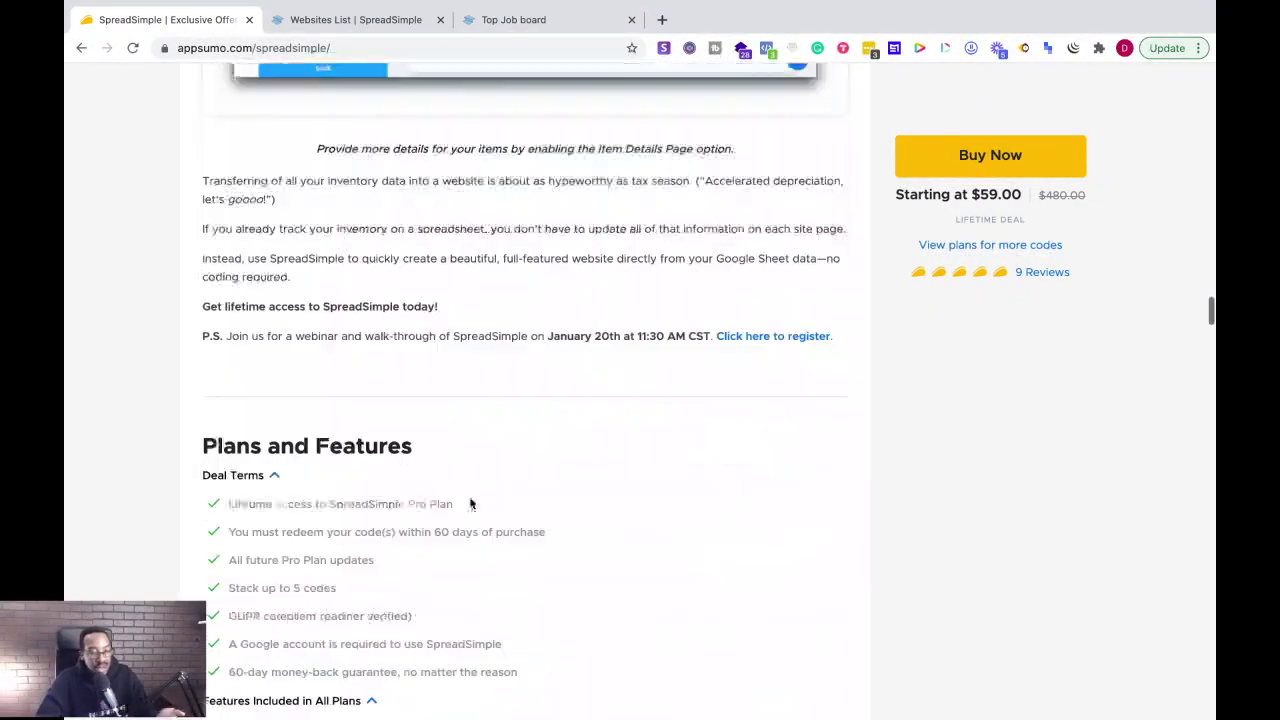
{"action": "scroll", "coordinate": [470, 500], "scroll_direction": "up", "scroll_amount": 4}
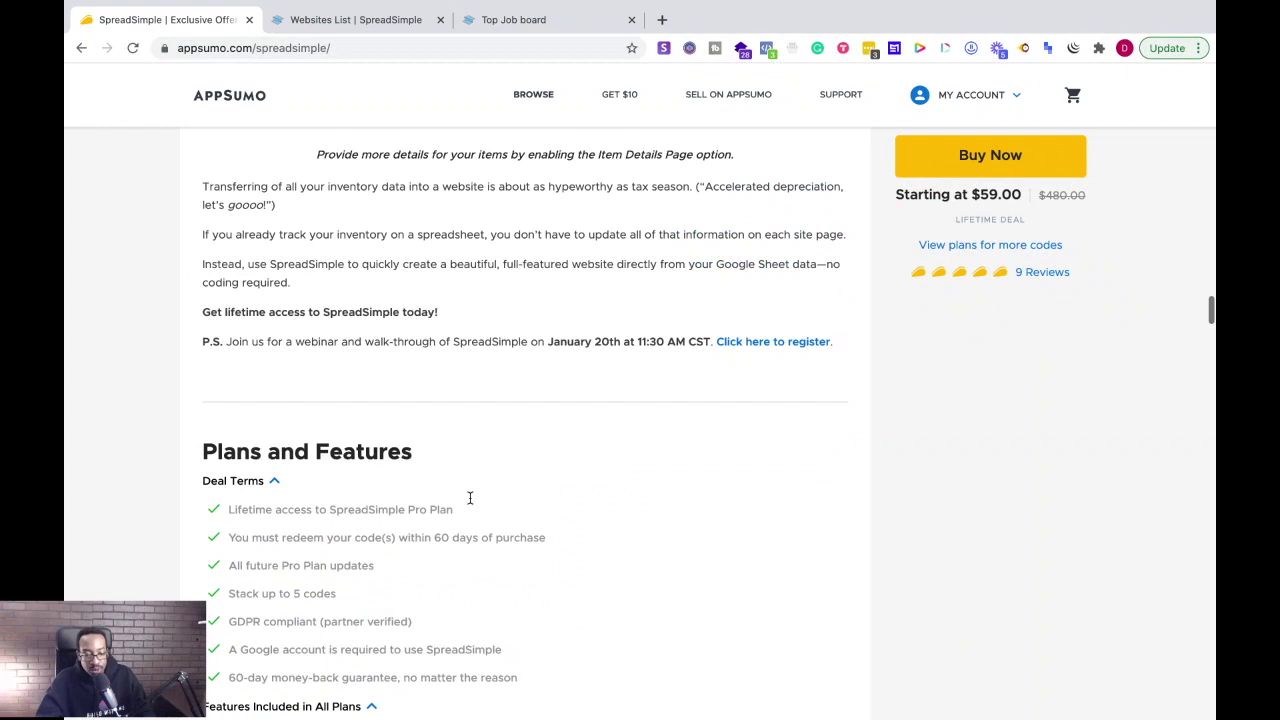
{"action": "scroll", "coordinate": [469, 496], "scroll_direction": "up", "scroll_amount": 15}
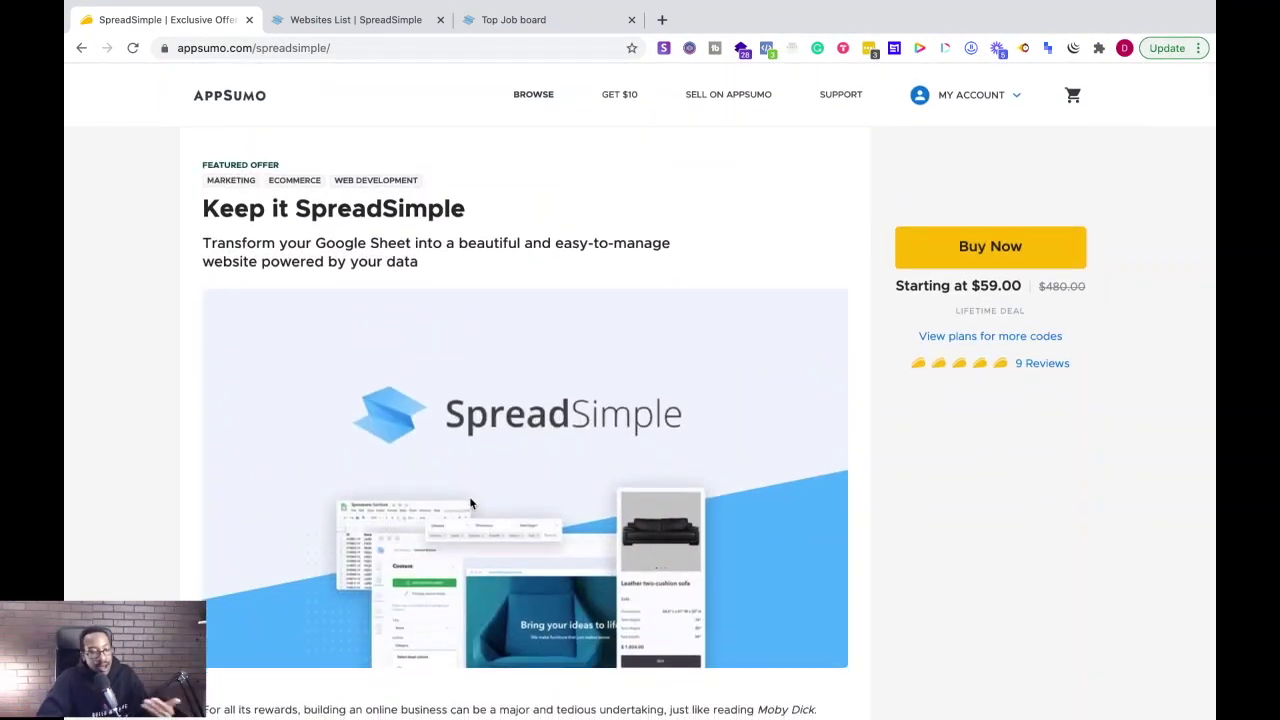
{"action": "scroll", "coordinate": [458, 489], "scroll_direction": "down", "scroll_amount": 4}
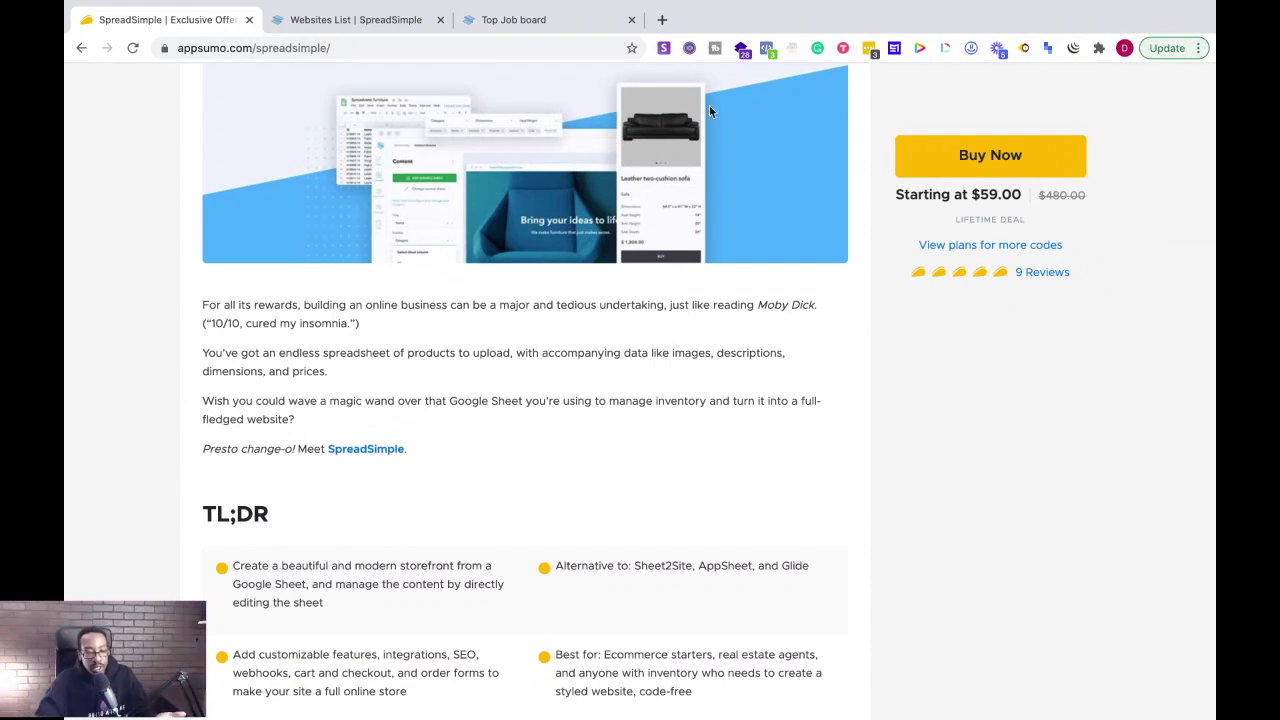
Open glideapps.com in a new browser tab
{"action": "left_click", "coordinate": [660, 20]}
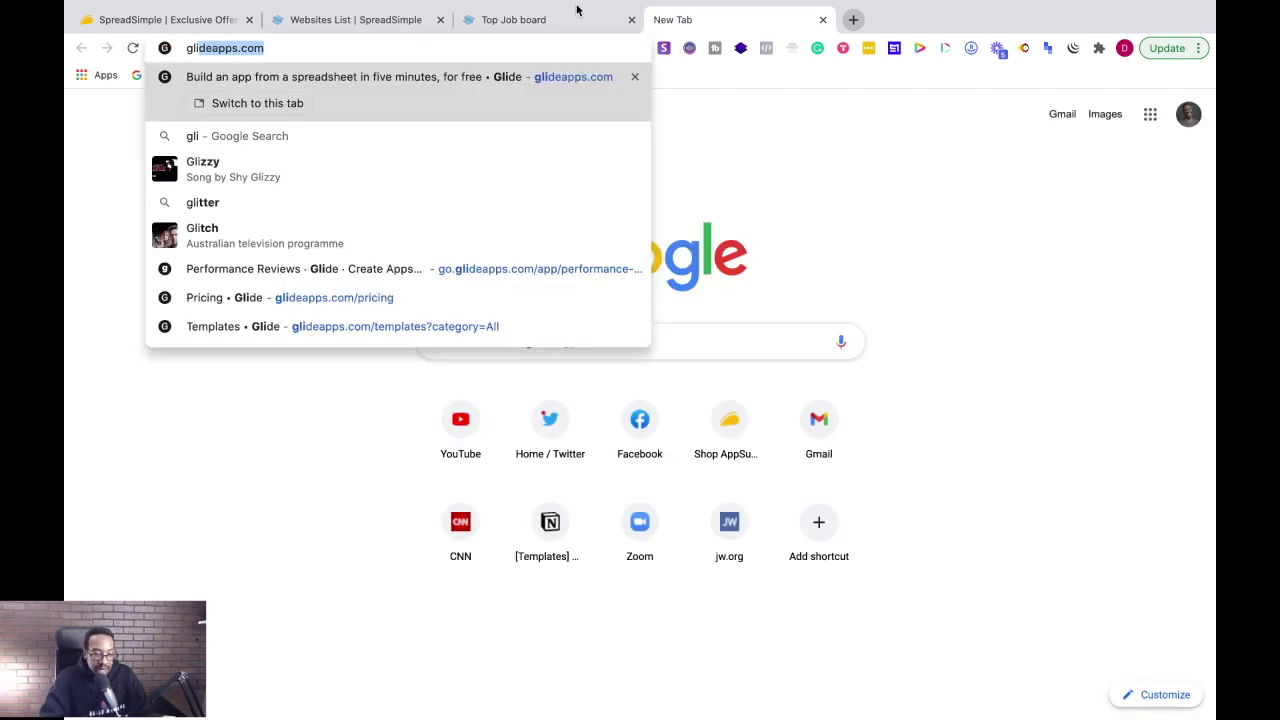
{"action": "key", "text": "Return"}
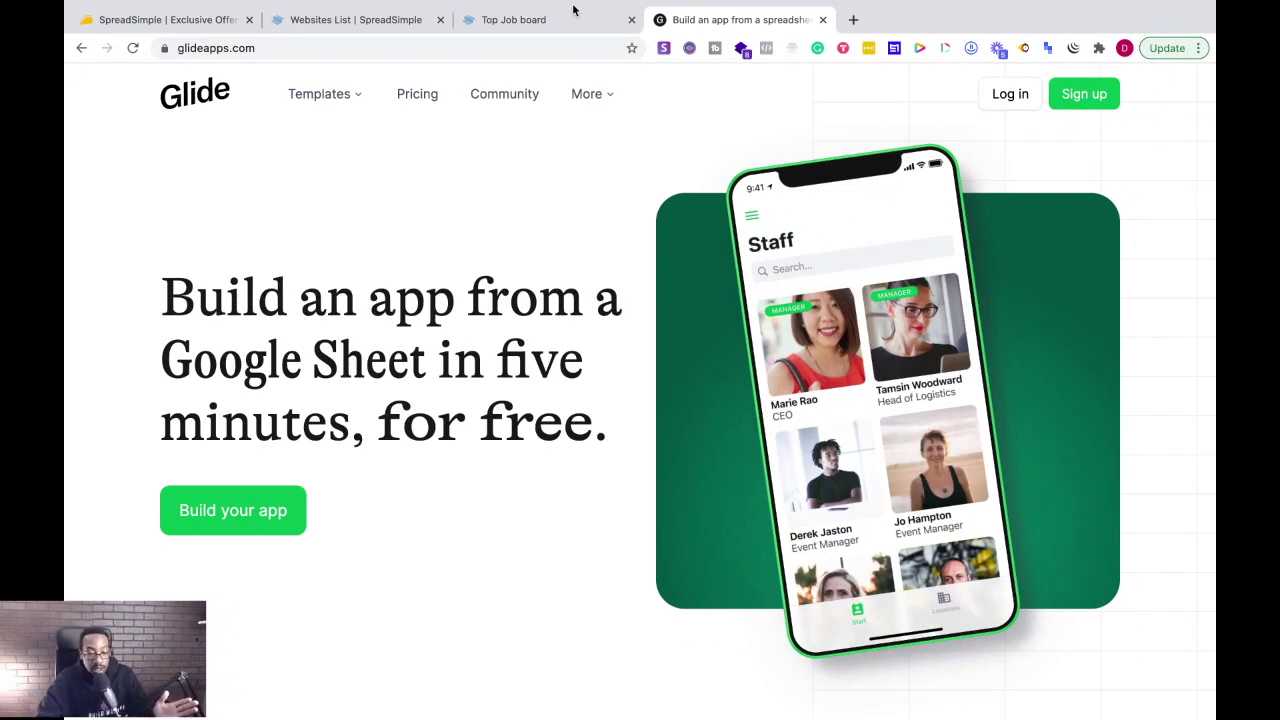
Compare the Top Job board demo site and the SpreadSimple offer headline with the Glide home page
{"action": "left_click", "coordinate": [547, 19]}
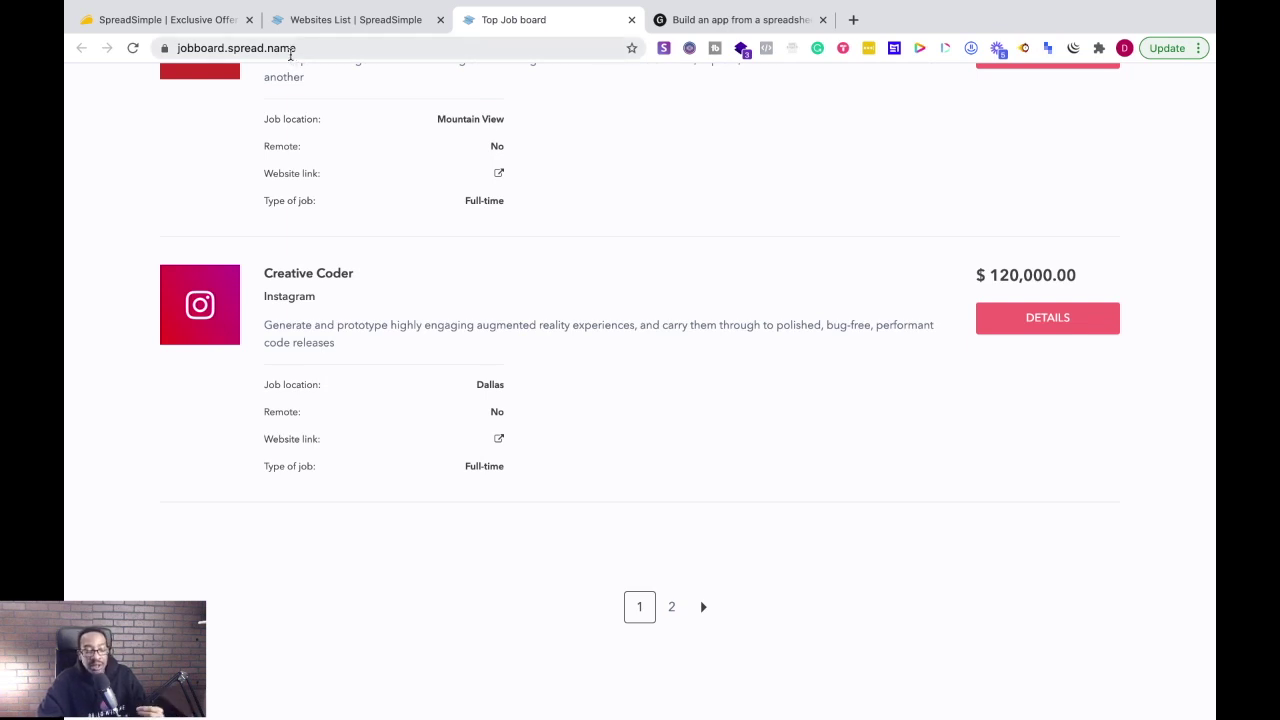
{"action": "left_click", "coordinate": [185, 20]}
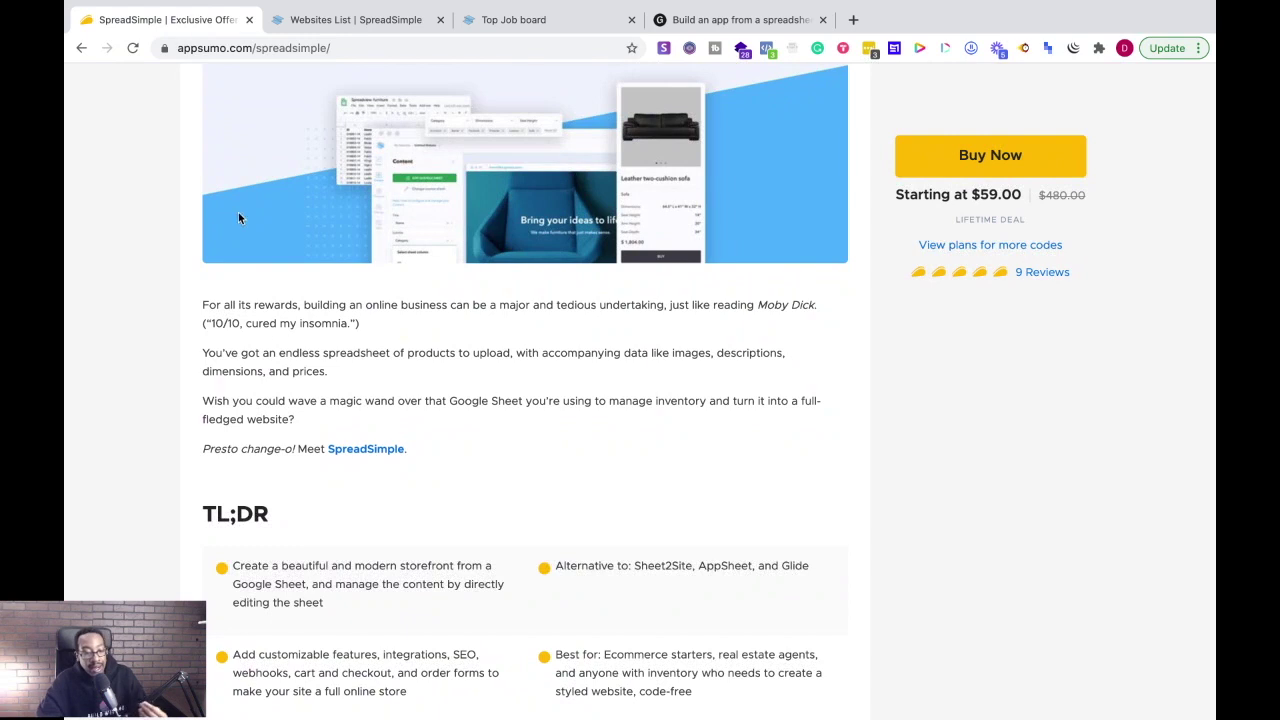
{"action": "scroll", "coordinate": [257, 323], "scroll_direction": "up", "scroll_amount": 5}
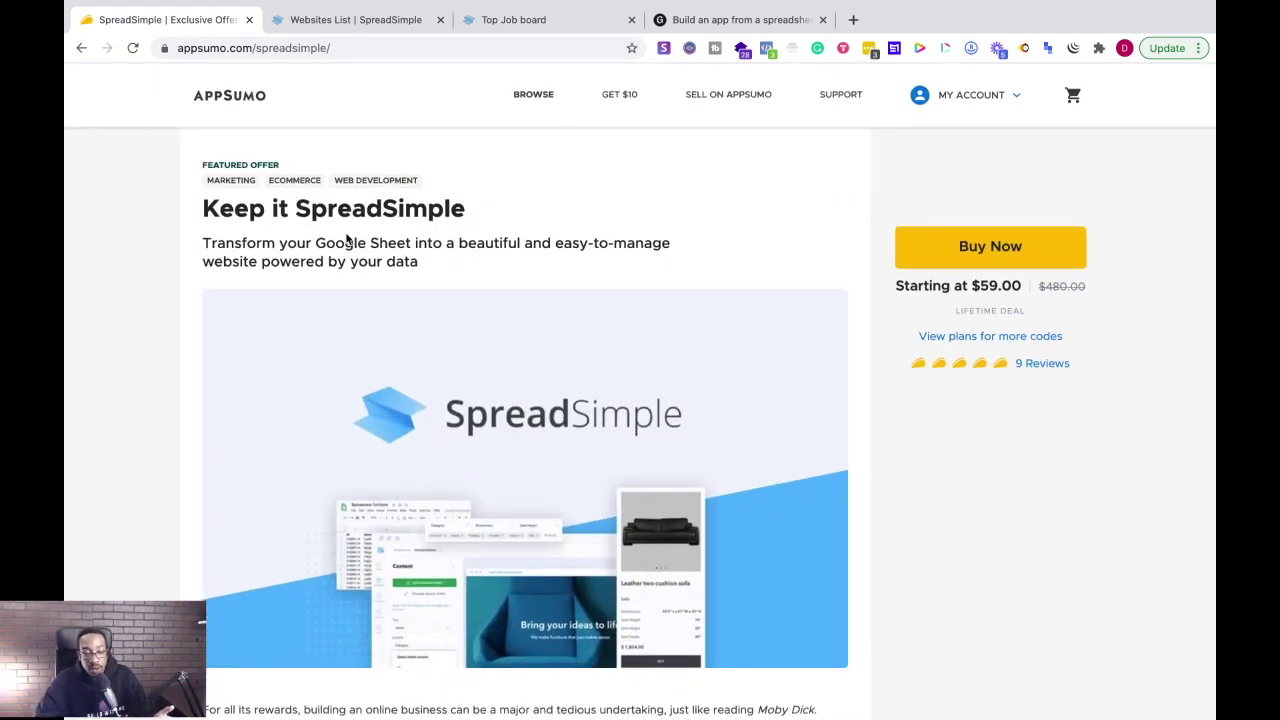
{"action": "left_click", "coordinate": [728, 19]}
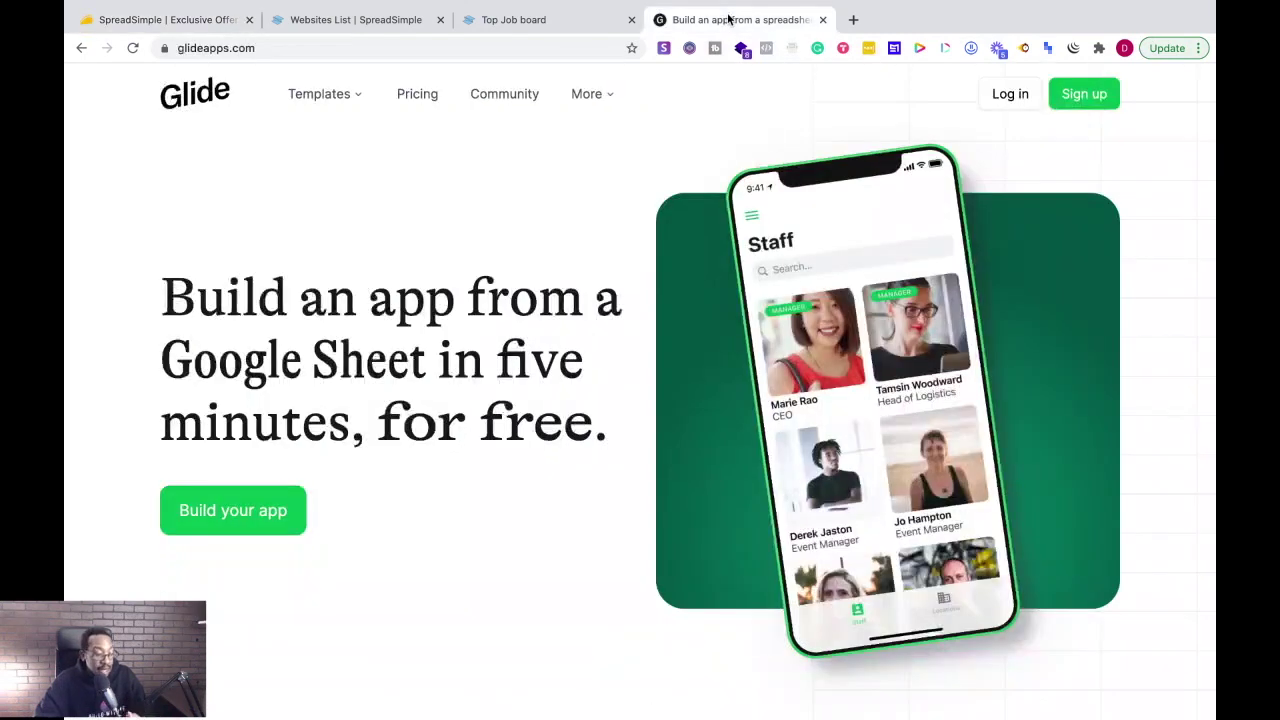
Return to the AppSumo offer page and read the descriptions of customization, content pages, checkout and integrations
{"action": "left_click", "coordinate": [195, 19]}
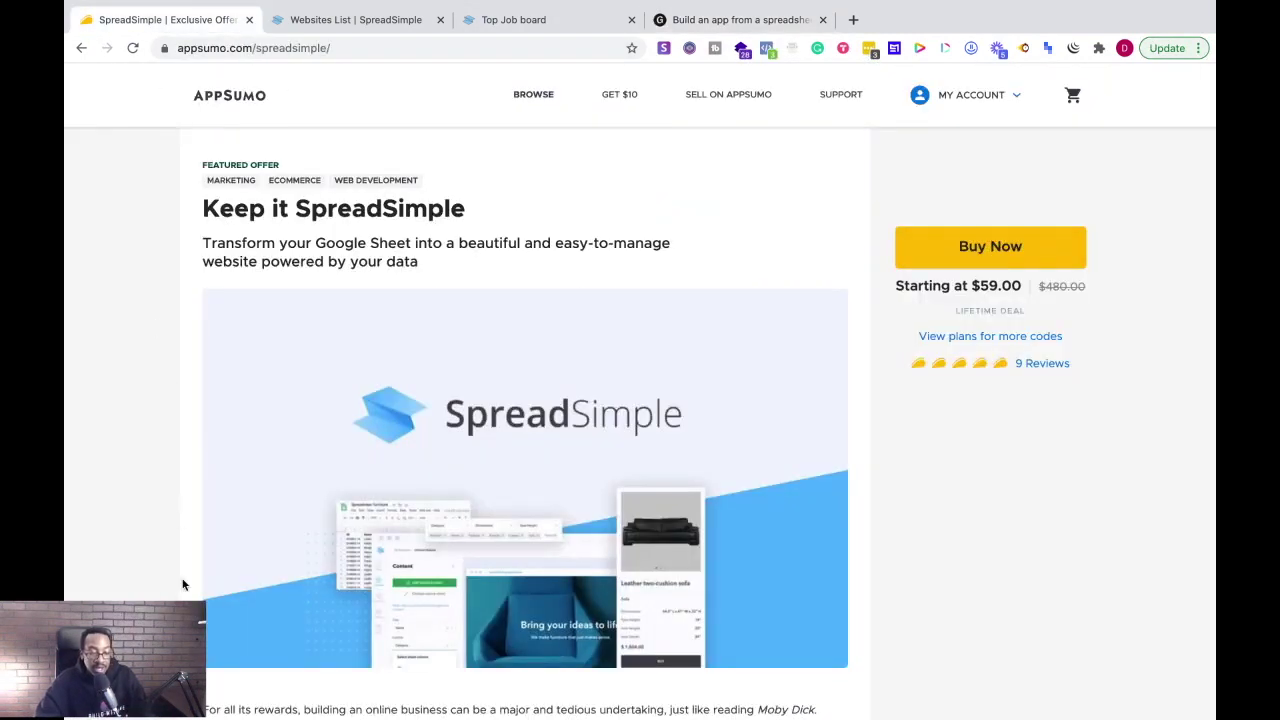
{"action": "scroll", "coordinate": [183, 582], "scroll_direction": "down", "scroll_amount": 10}
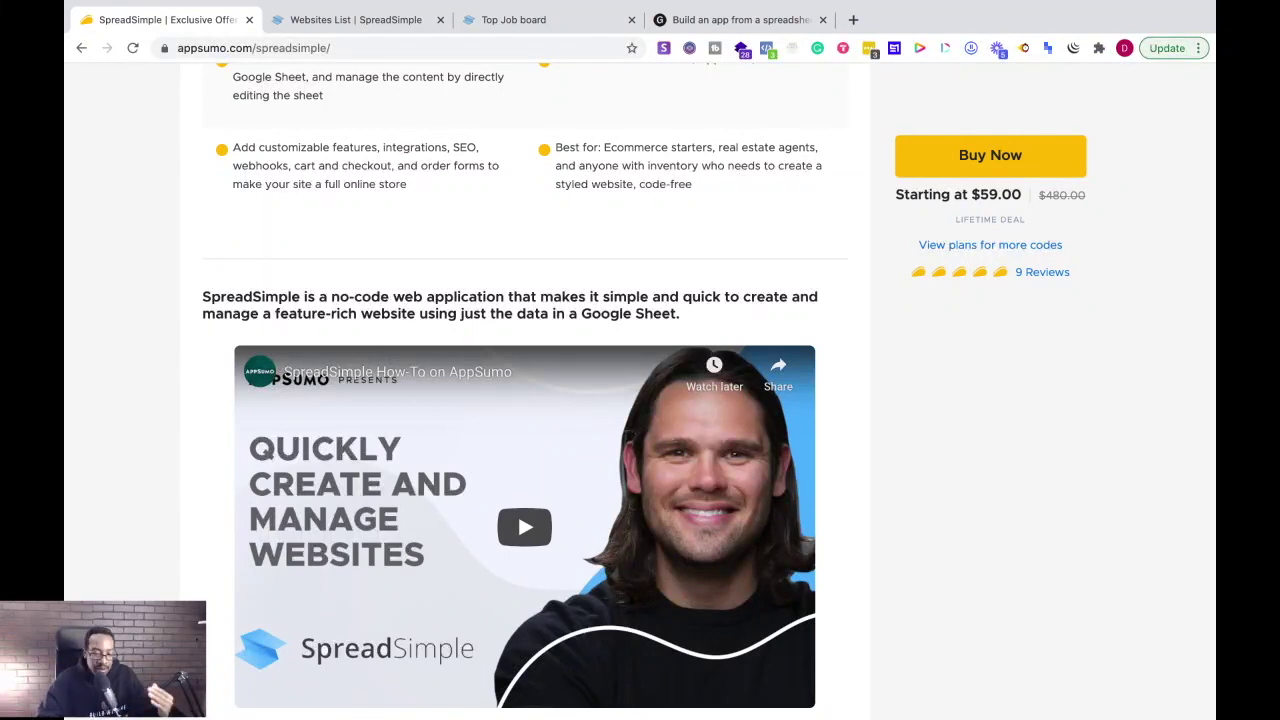
{"action": "scroll", "coordinate": [525, 390], "scroll_direction": "down", "scroll_amount": 15}
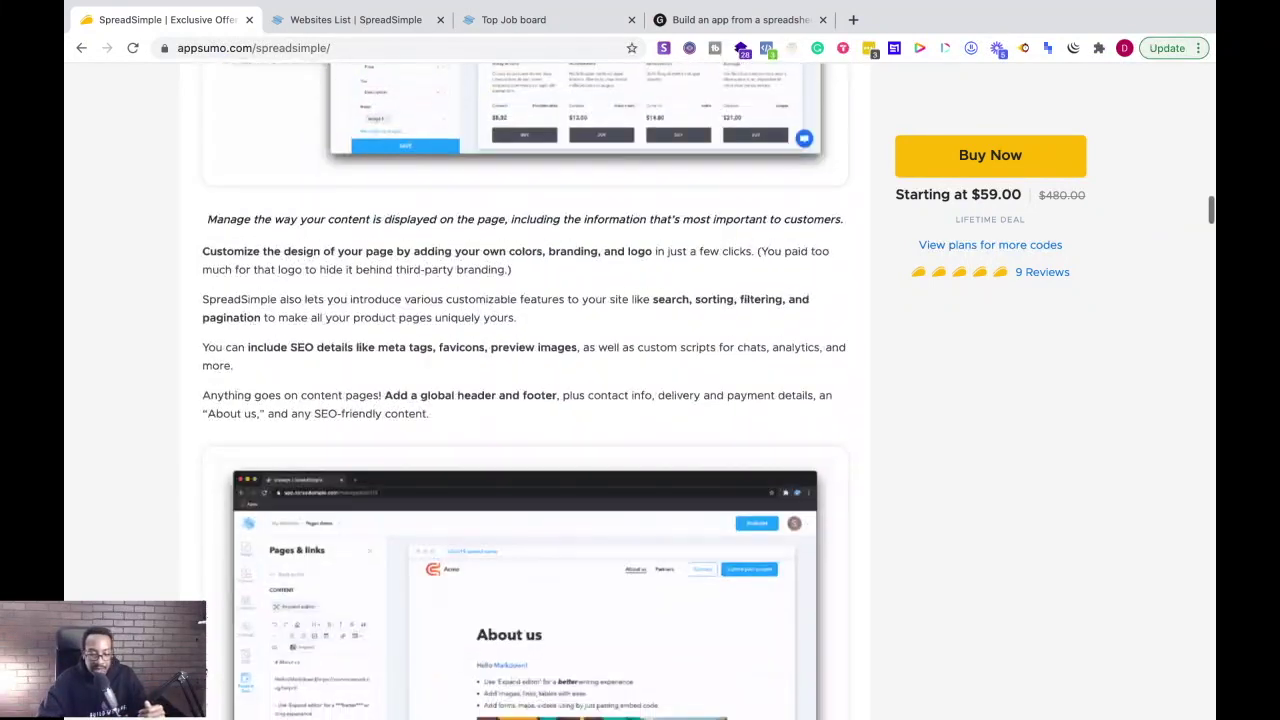
{"action": "scroll", "coordinate": [525, 390], "scroll_direction": "down", "scroll_amount": 8}
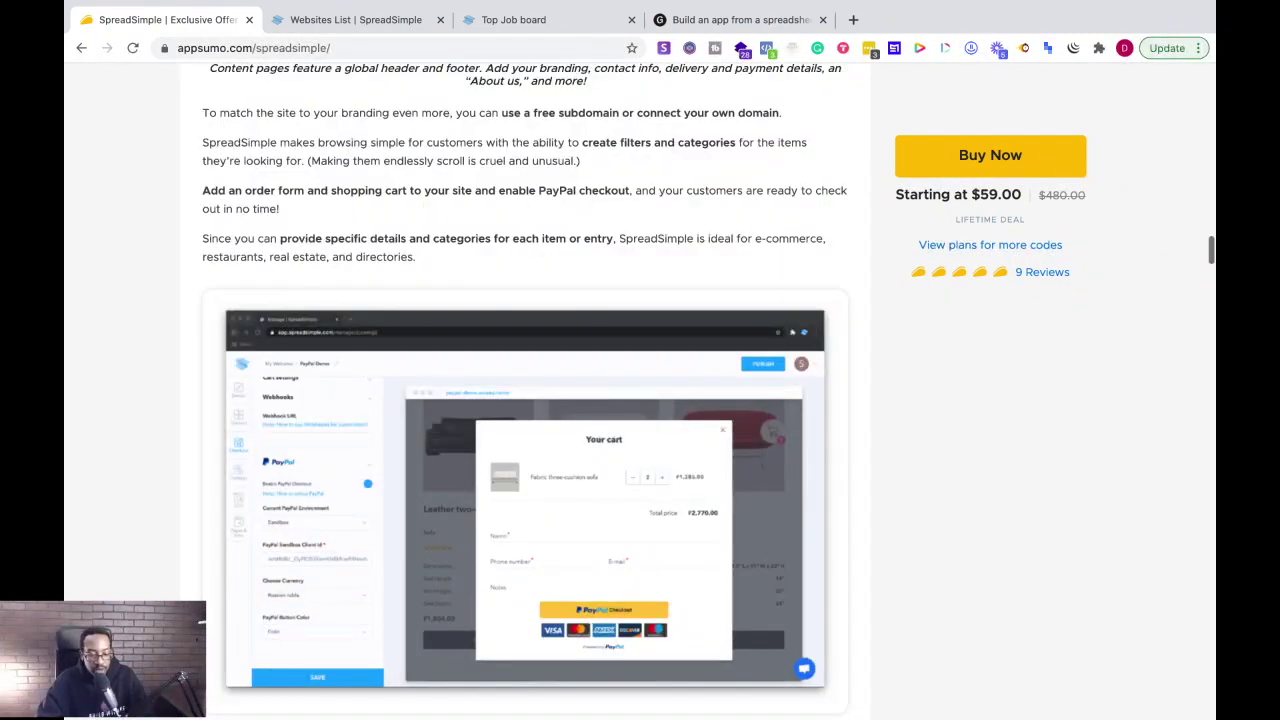
{"action": "scroll", "coordinate": [525, 390], "scroll_direction": "down", "scroll_amount": 2}
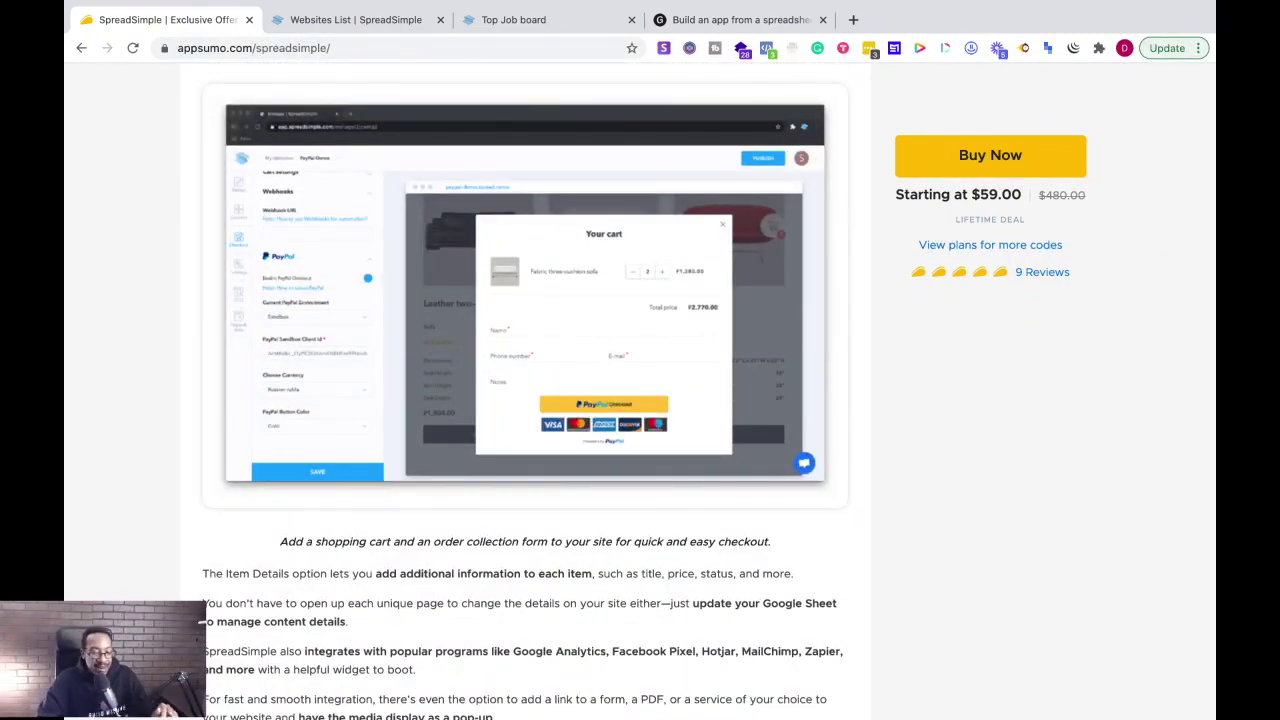
{"action": "scroll", "coordinate": [525, 390], "scroll_direction": "down", "scroll_amount": 8}
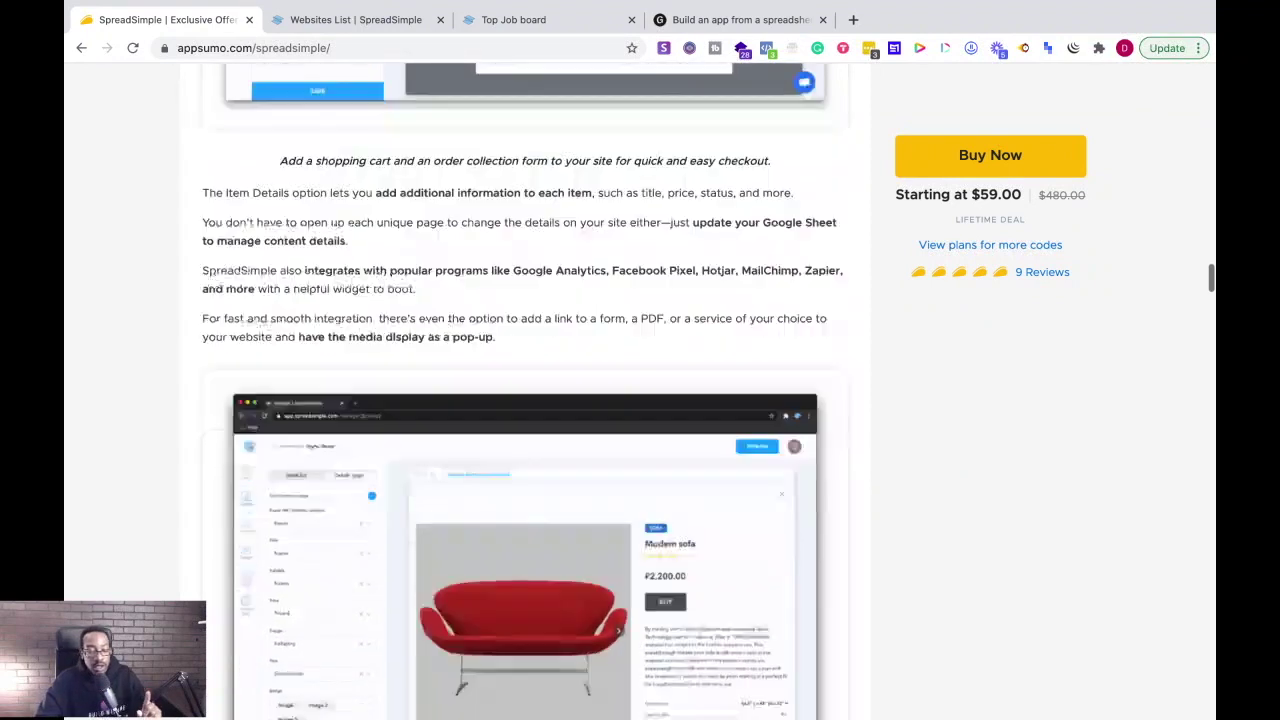